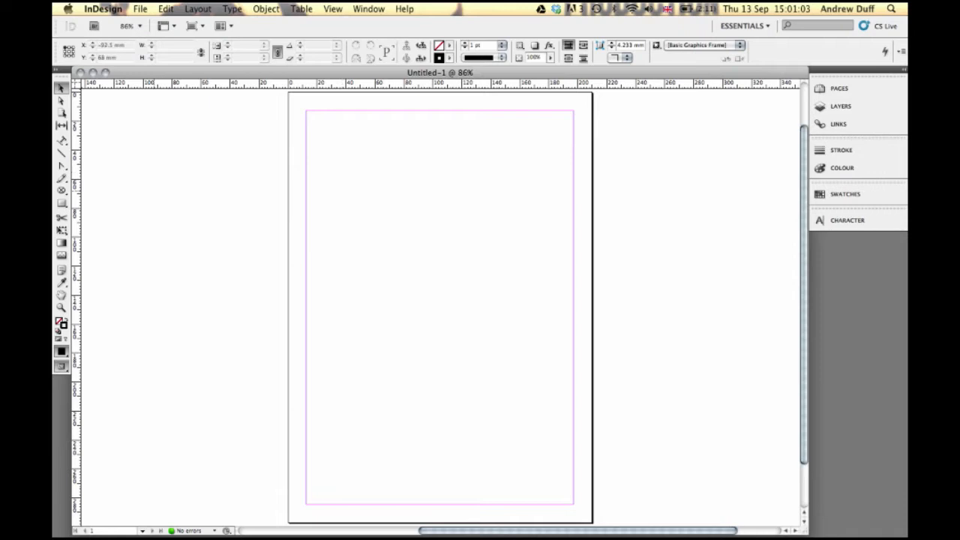
Draw two side-by-side rectangular frames along the page's upper margin, about 82.5 x 109.5 mm and 89.5 x 109.5 mm.
left_click(61, 190)
left_click_drag(62, 190, 112, 188)
left_click_drag(309, 116, 429, 275)
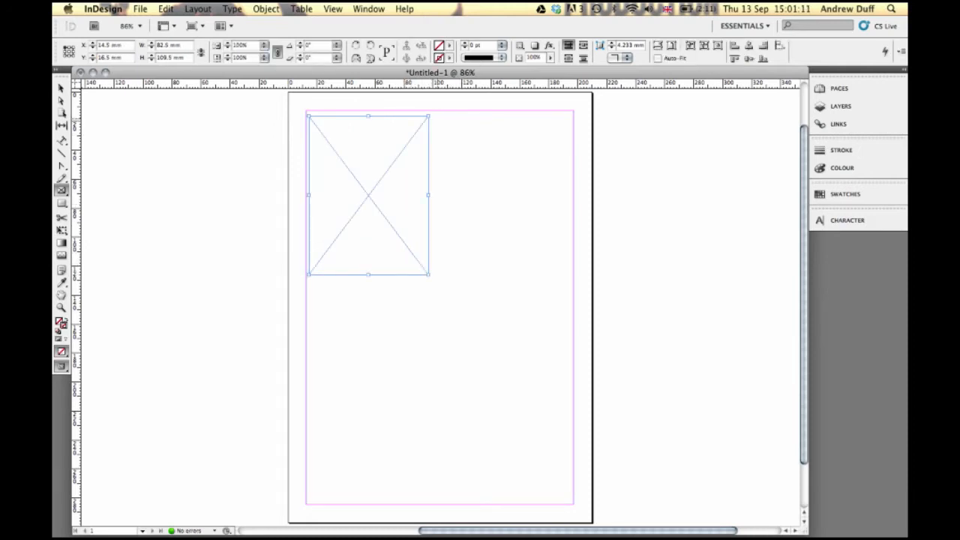
left_click_drag(435, 116, 565, 275)
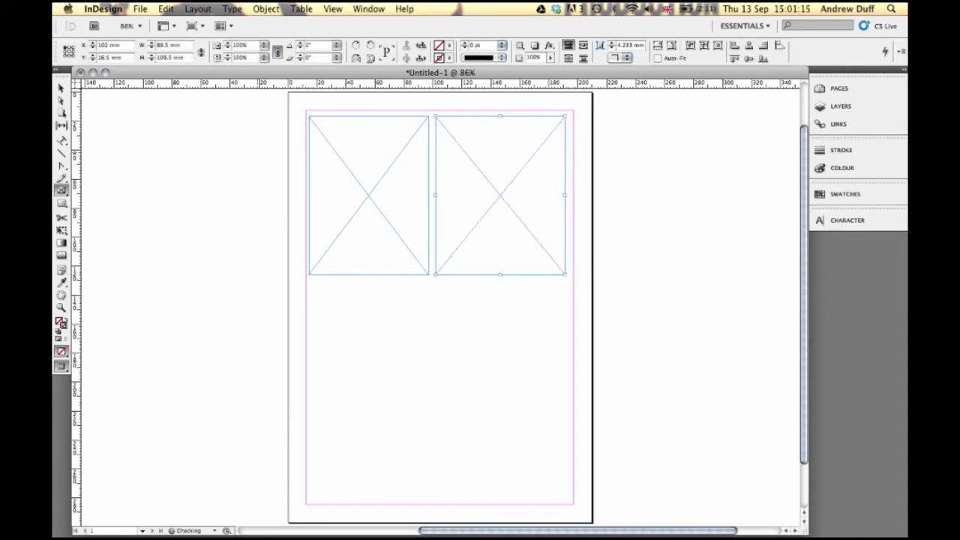
Convert both empty graphic frames into text frames with the Type tool.
left_click(62, 87)
left_click(404, 116)
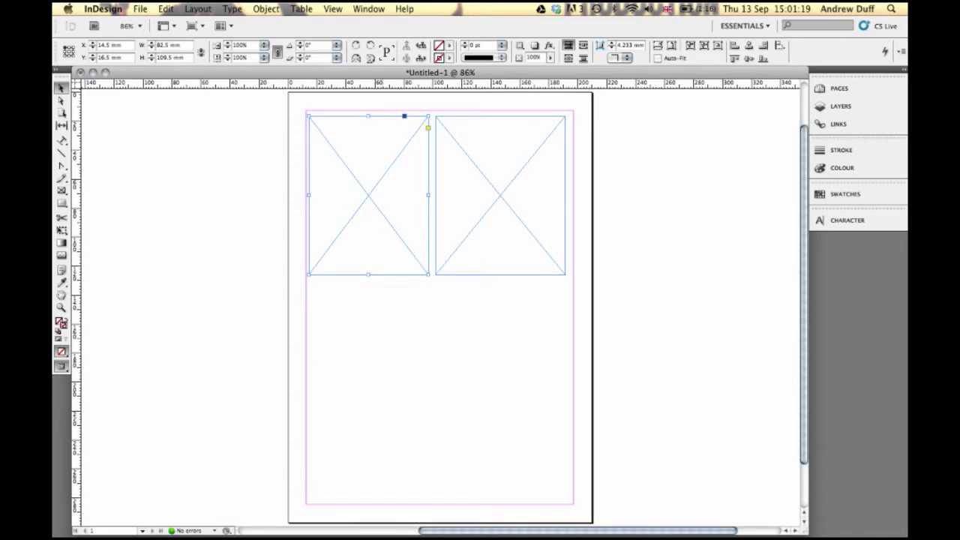
left_click(61, 140)
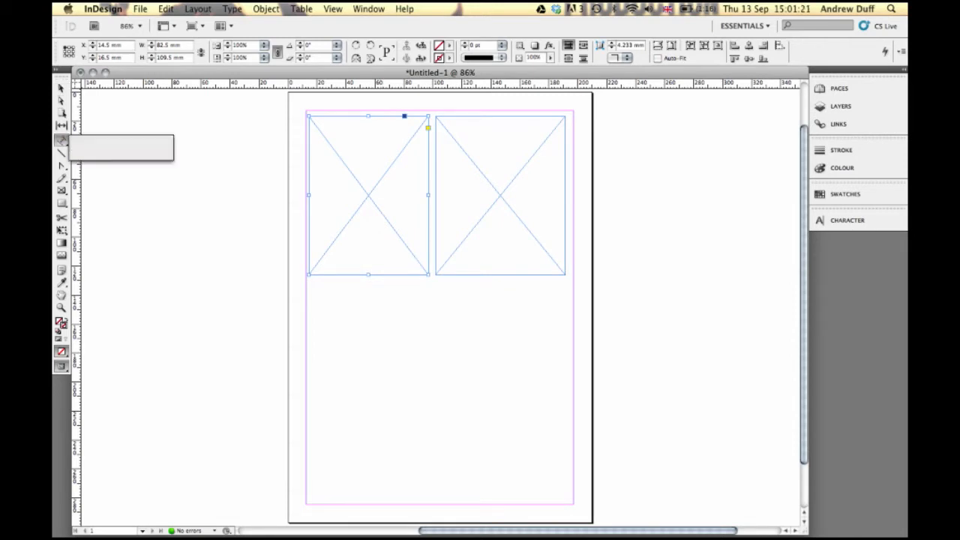
left_click(106, 140)
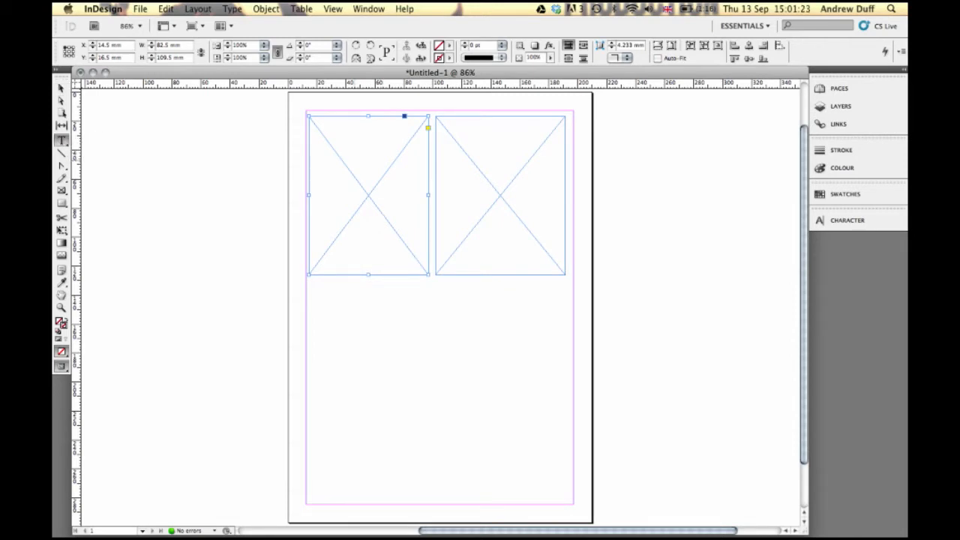
left_click(330, 150)
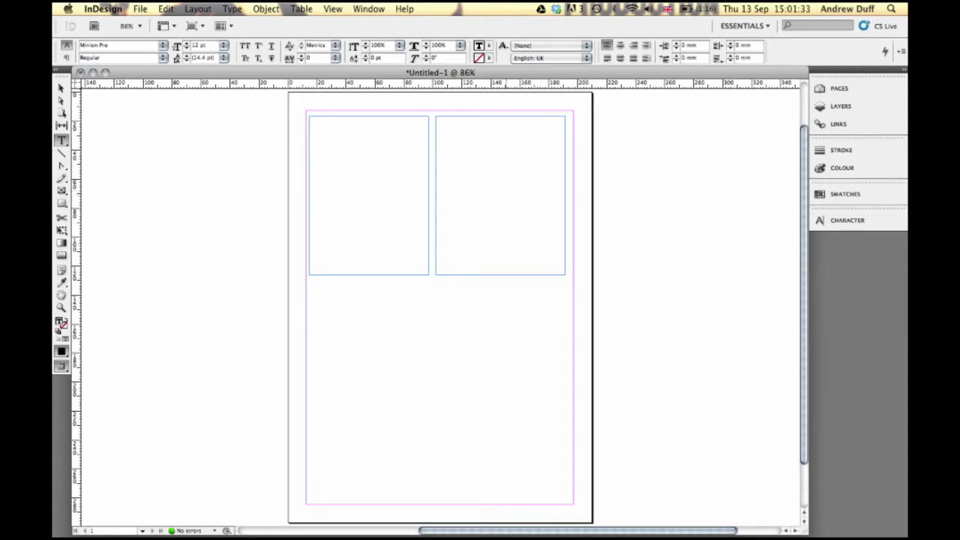
Thread the left text frame into the right one so text flows between them.
left_click(61, 89)
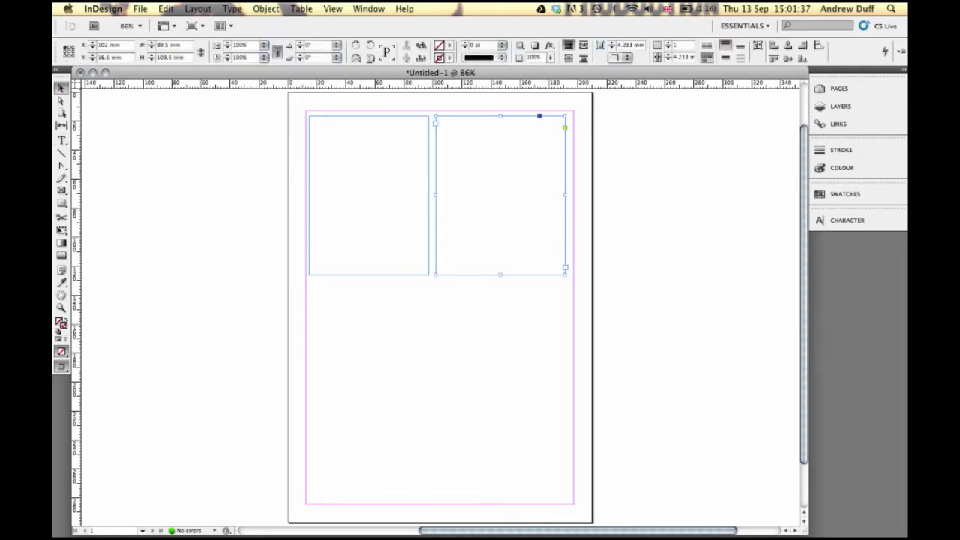
left_click(363, 196)
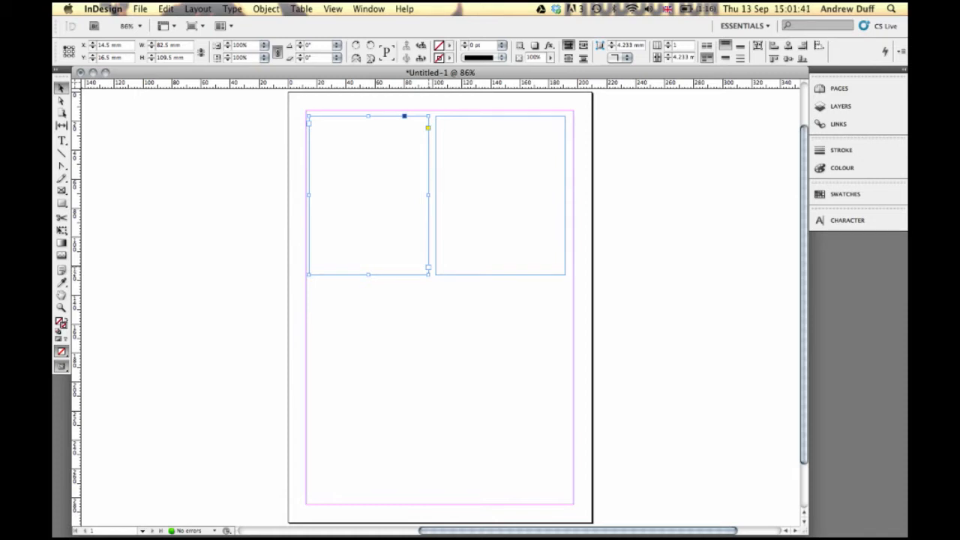
left_click(430, 268)
left_click(480, 159)
Show the text threads linking the two frames.
left_click(332, 8)
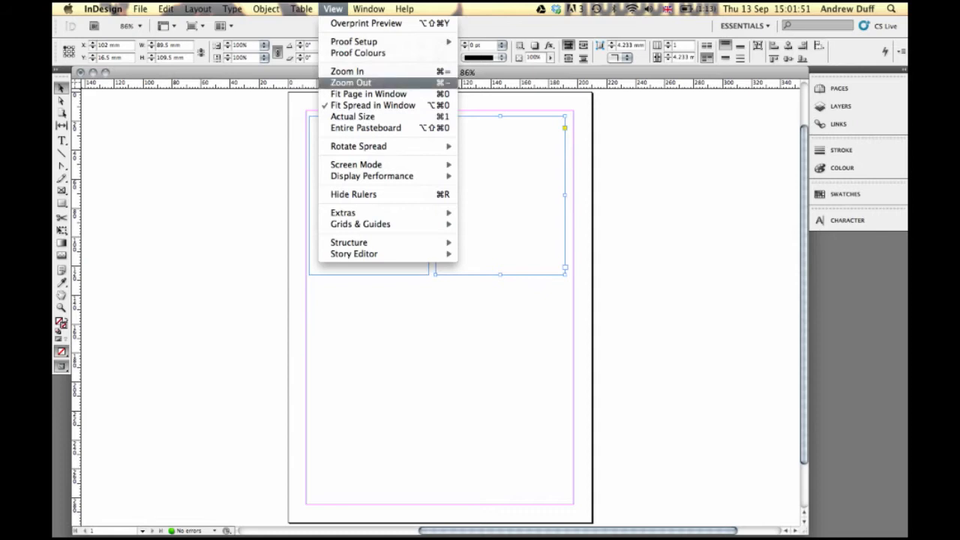
mouse_move(360, 223)
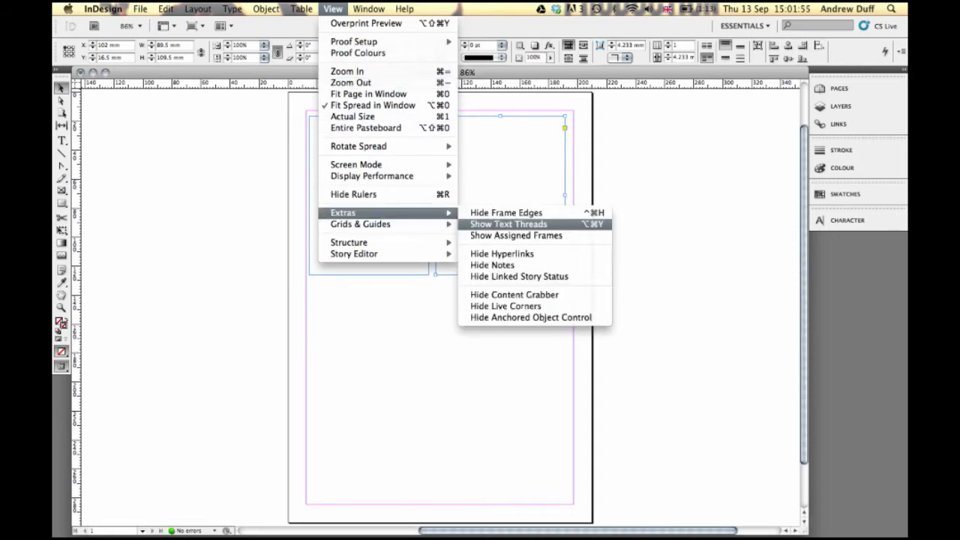
left_click(508, 224)
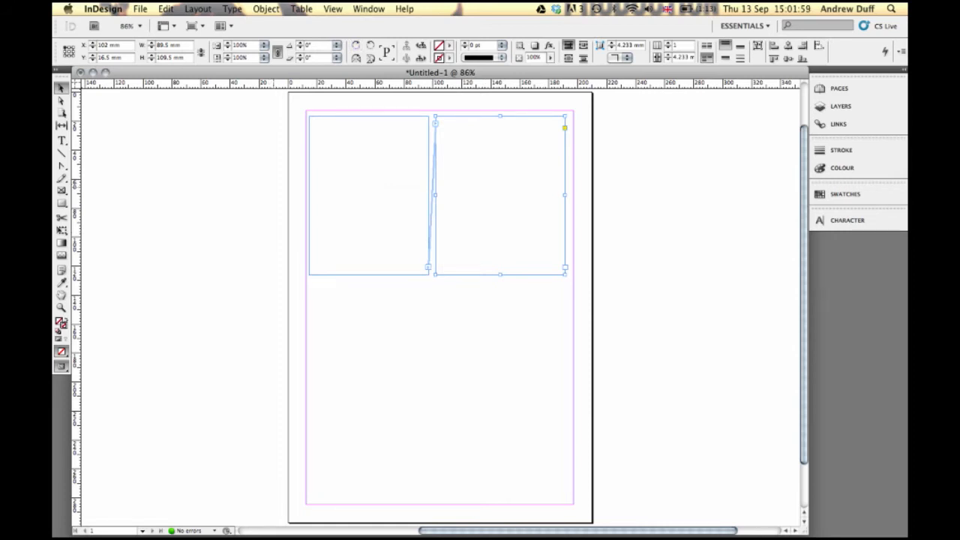
Fill the two threaded frames with placeholder text, starting from the left frame.
key("super+equal")
key("super+equal")
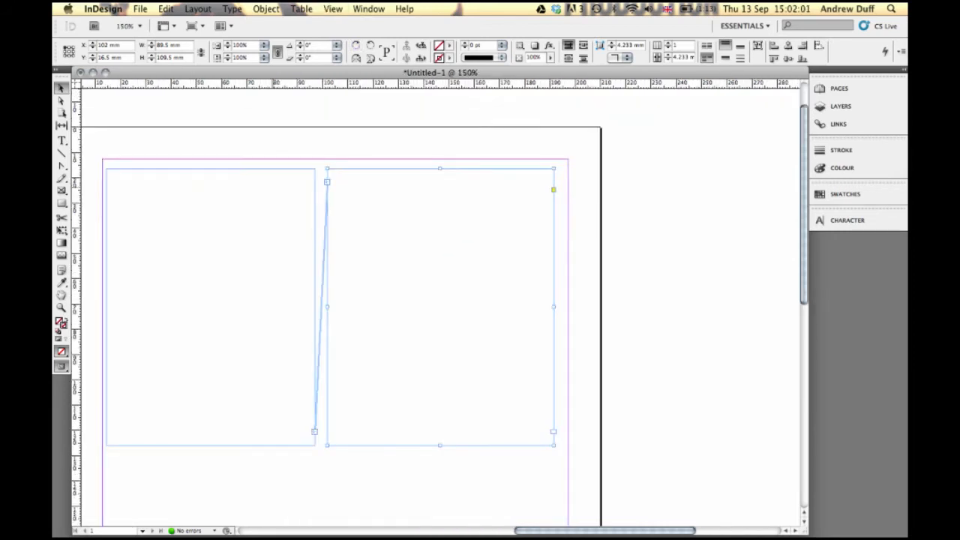
scroll(441, 300, "left", 6)
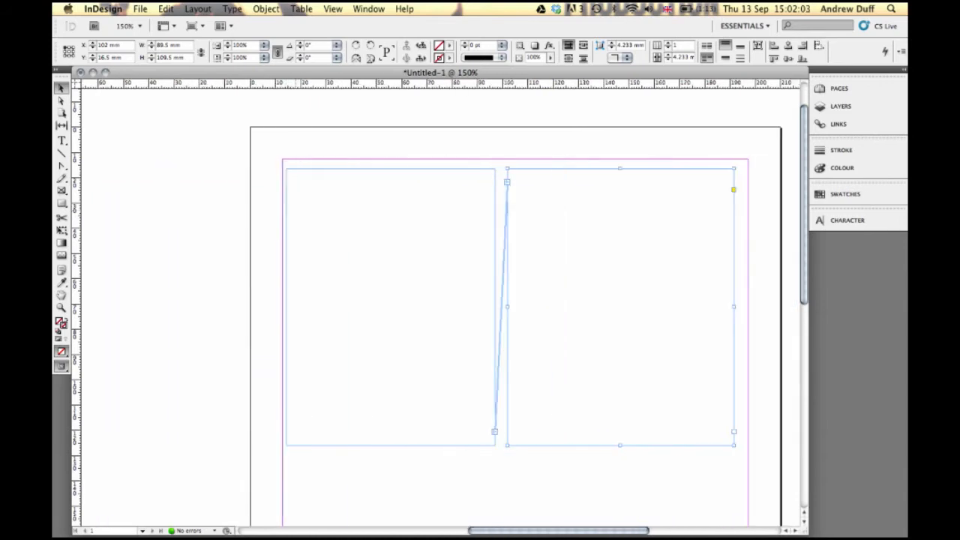
scroll(441, 300, "up", 1)
scroll(441, 300, "right", 4)
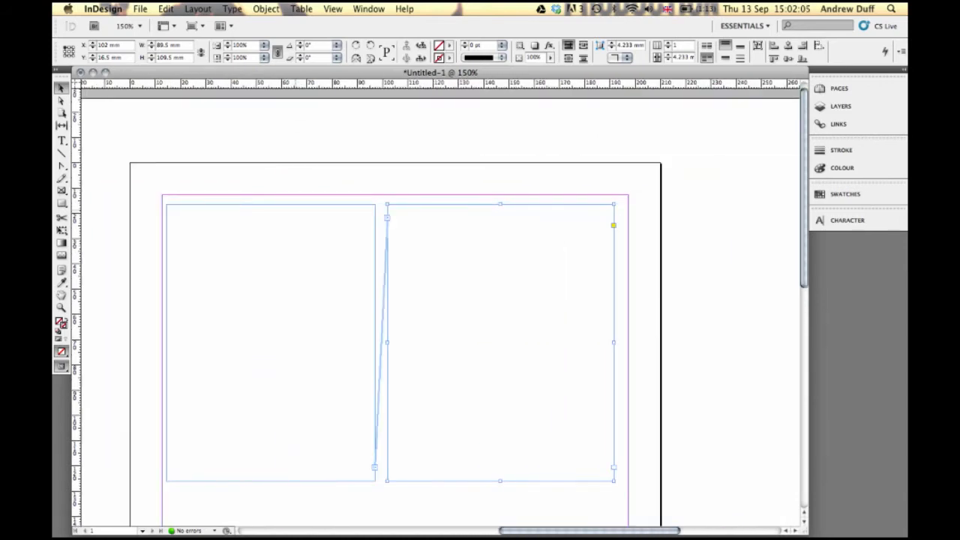
key("super+equal")
scroll(441, 300, "left", 6)
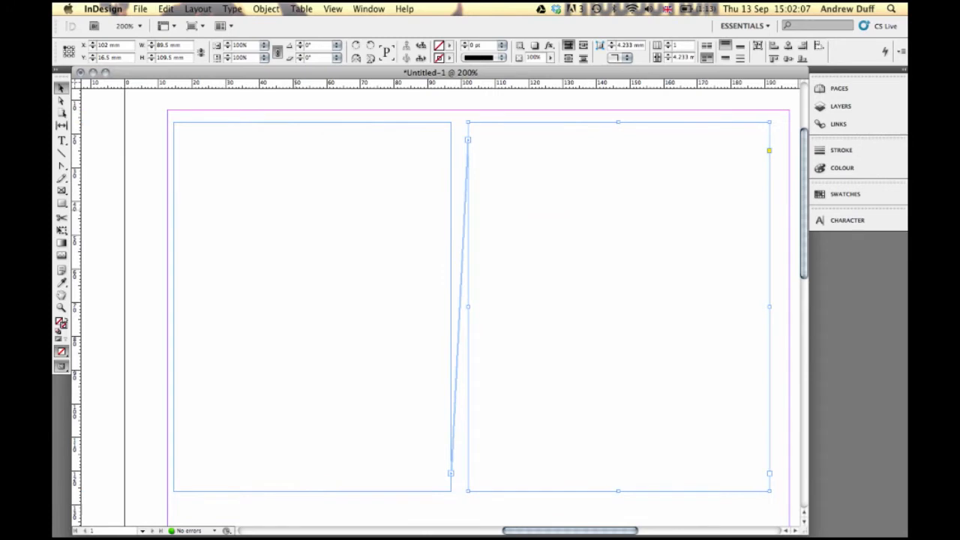
left_click(63, 141)
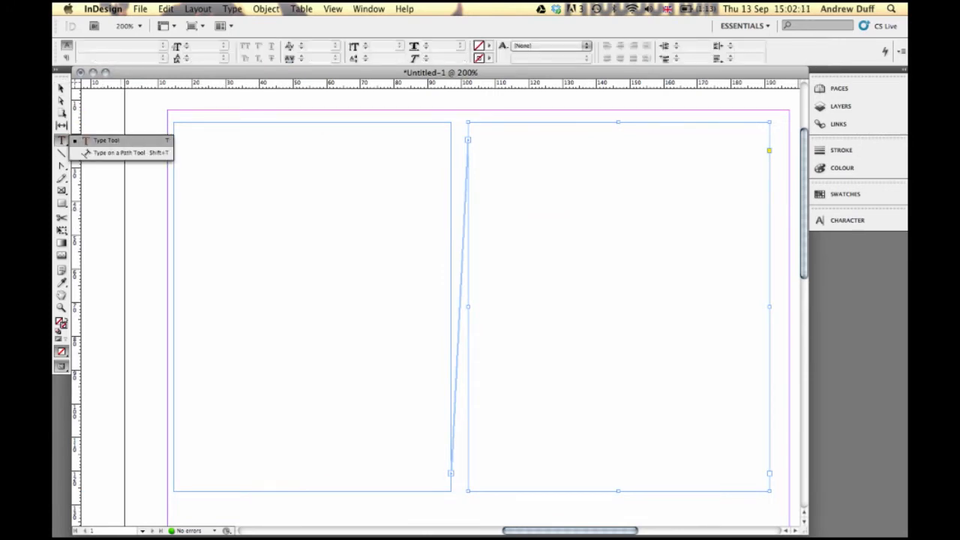
left_click(106, 141)
left_click(180, 133)
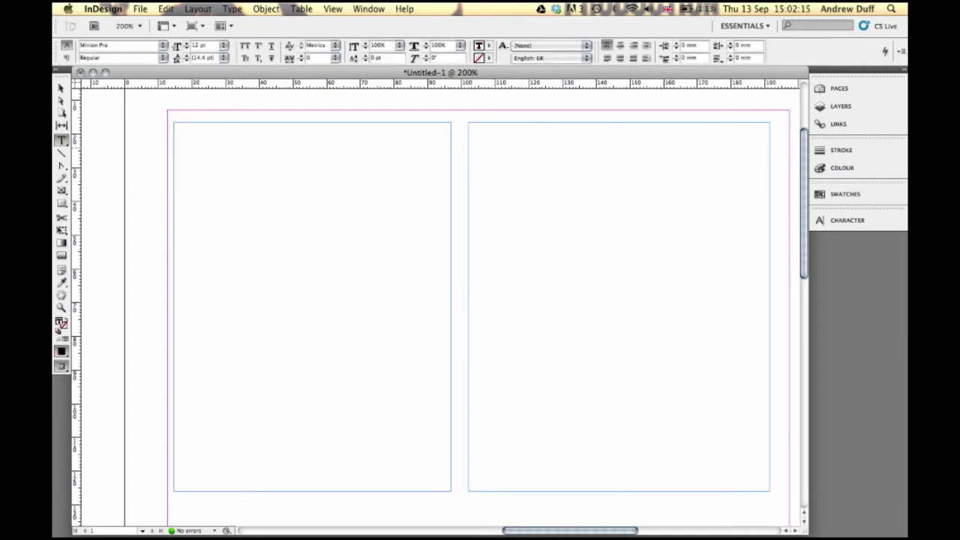
right_click(193, 147)
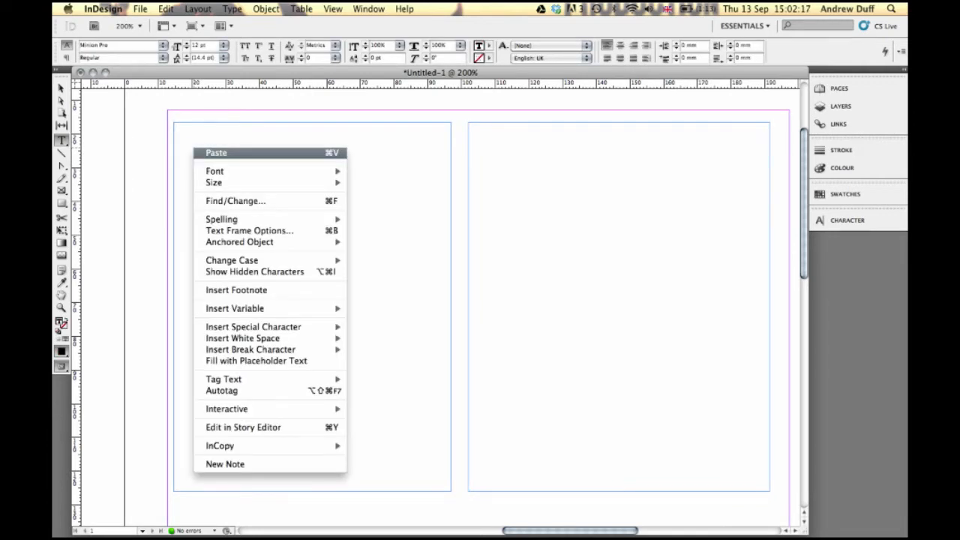
left_click(256, 361)
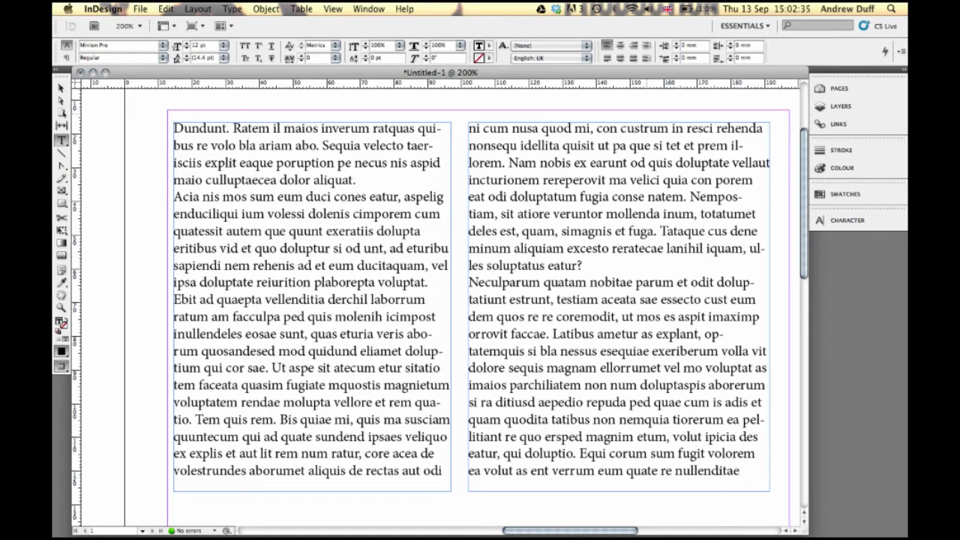
Bring up the character formatting settings for the placeholder text.
left_click(369, 9)
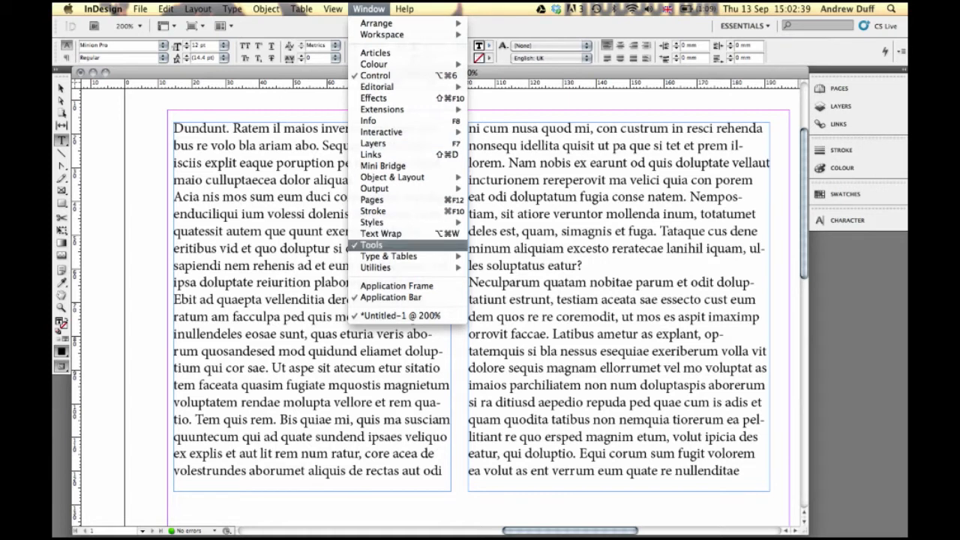
mouse_move(398, 256)
left_click(499, 256)
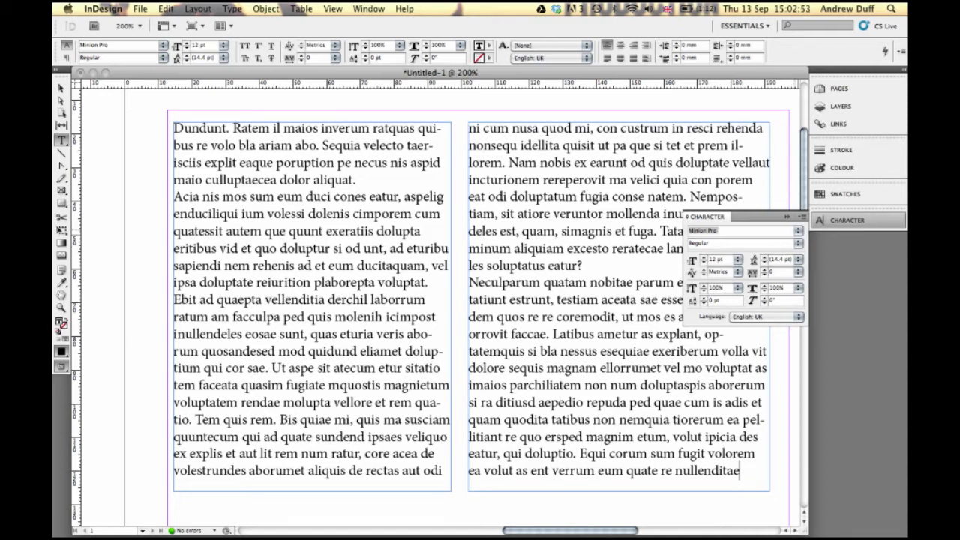
left_click(743, 230)
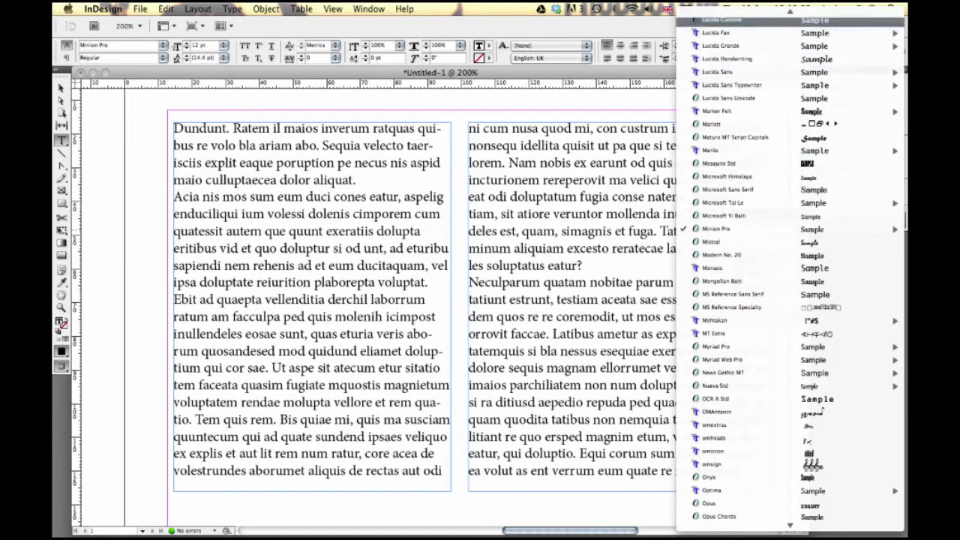
mouse_move(790, 11)
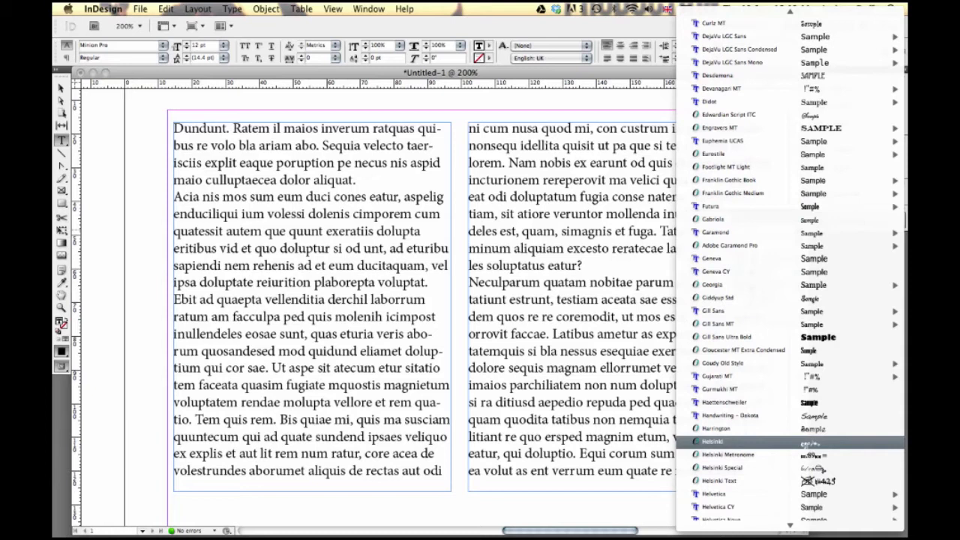
key("Escape")
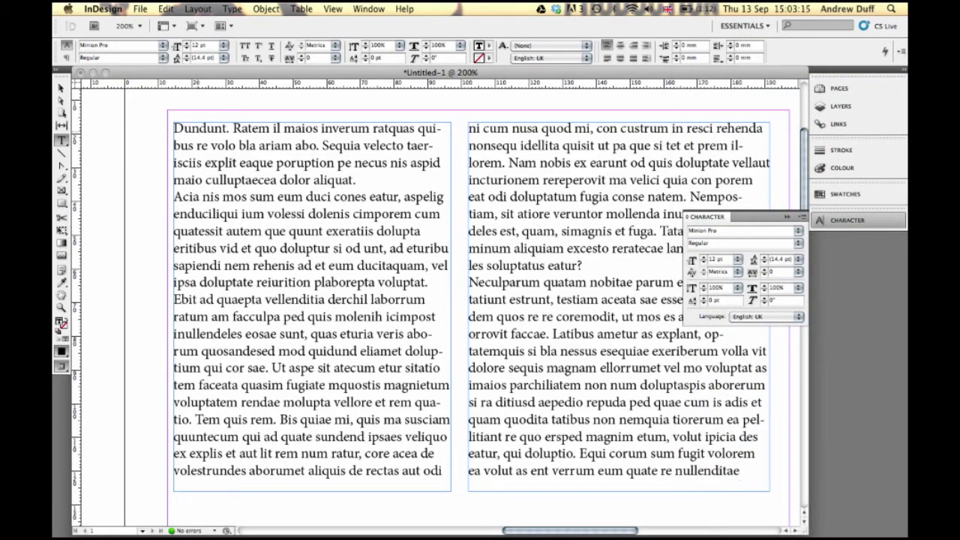
Try selecting text in the left frame by single word, by line and by whole paragraph.
double_click(199, 129)
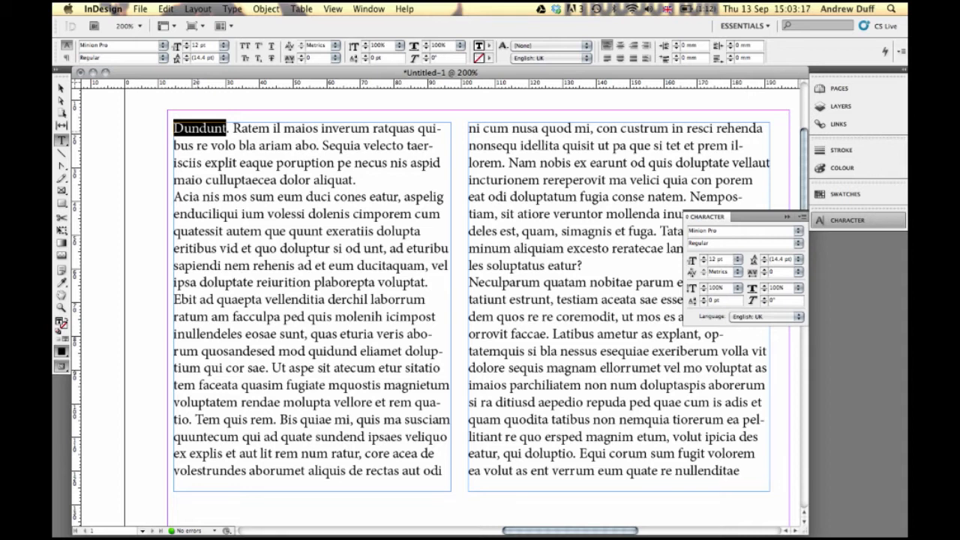
double_click(202, 146)
triple_click(201, 146)
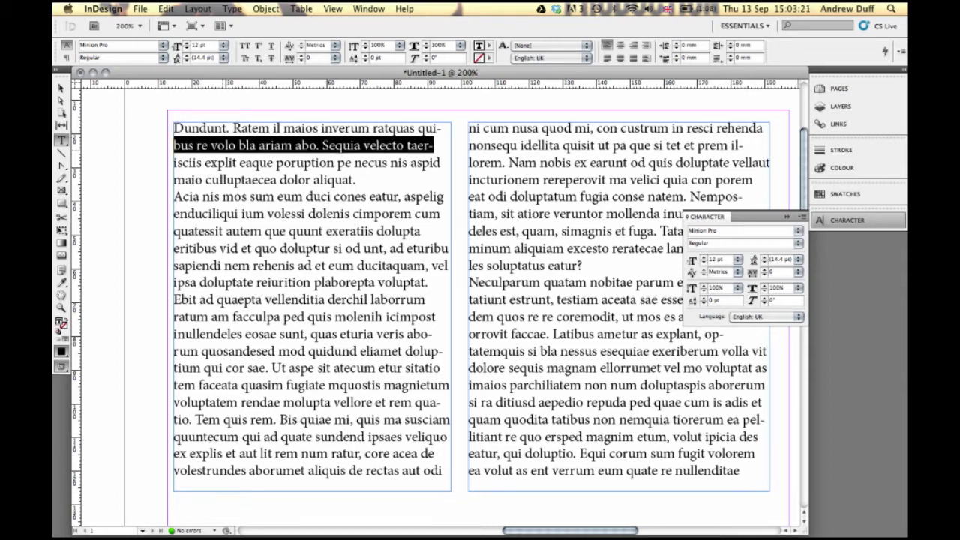
triple_click(221, 164)
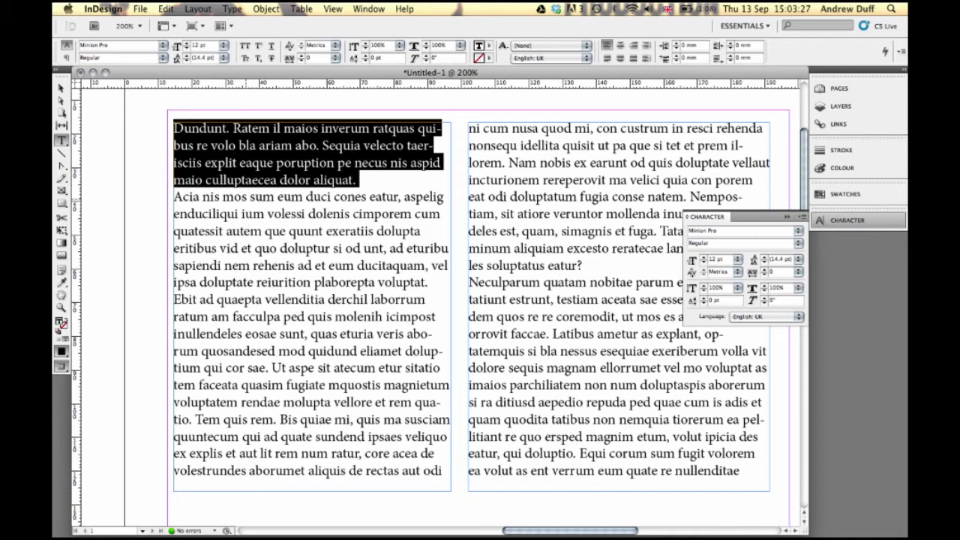
Select the entire threaded story, set its font to Helvetica Regular, and clear the selection.
triple_click(246, 199)
double_click(246, 198)
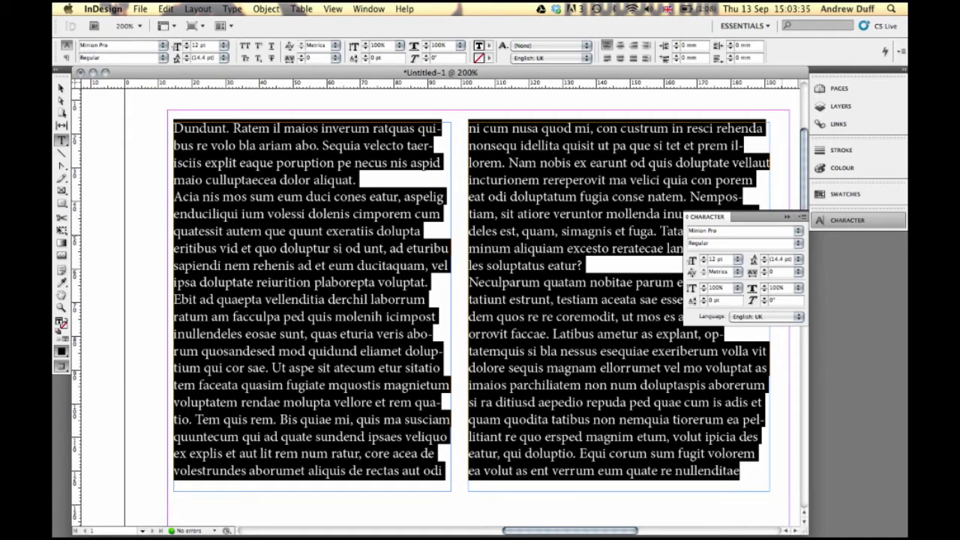
left_click(798, 230)
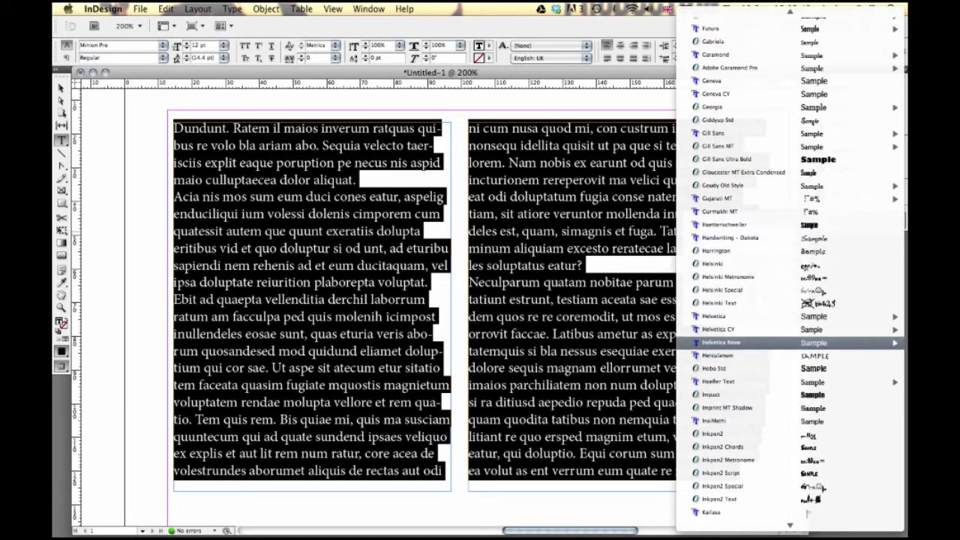
mouse_move(750, 316)
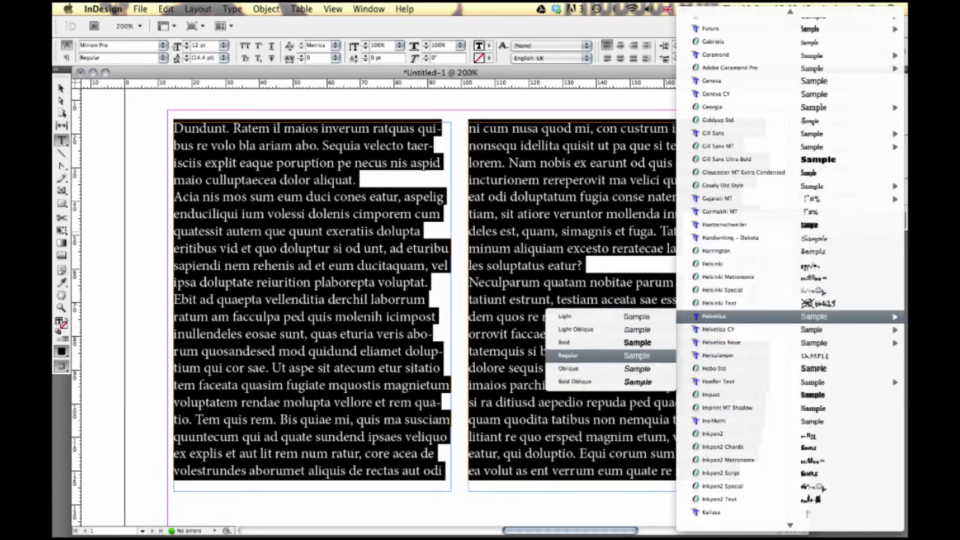
left_click(600, 354)
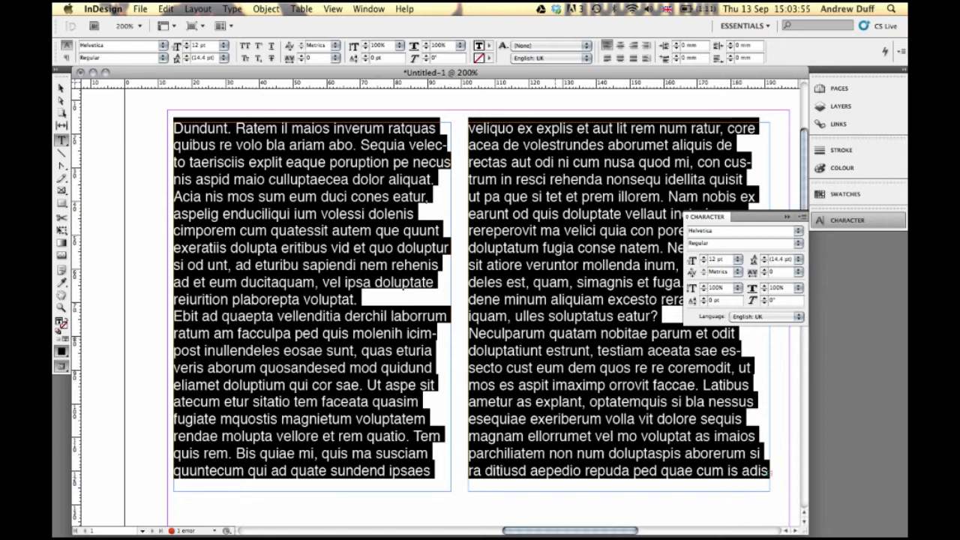
left_click(576, 385)
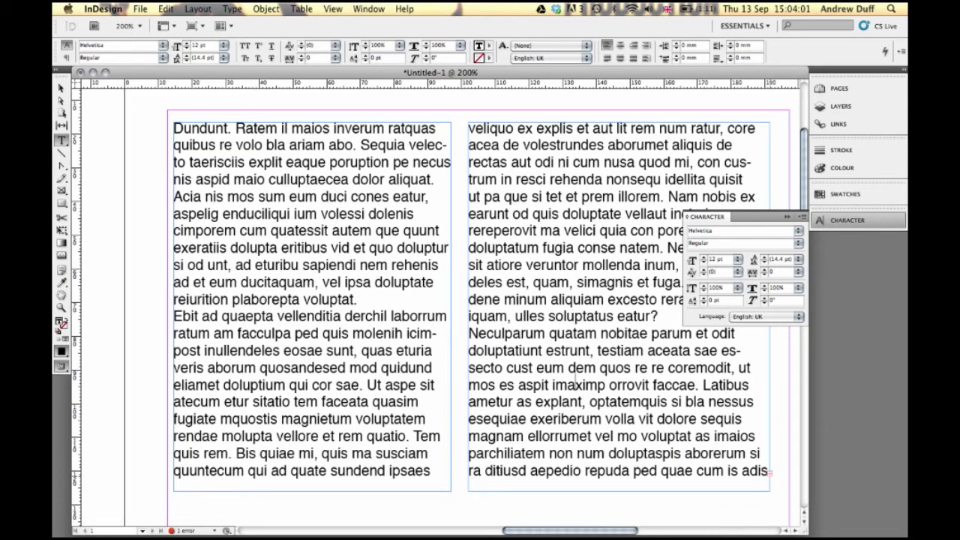
Examine the letterforms at the end of the right frame's last line at 4000% magnification.
key("super+equal")
key("super+equal")
key("super+equal")
key("super+equal")
key("super+equal")
key("super+equal")
key("super+equal")
key("super+equal")
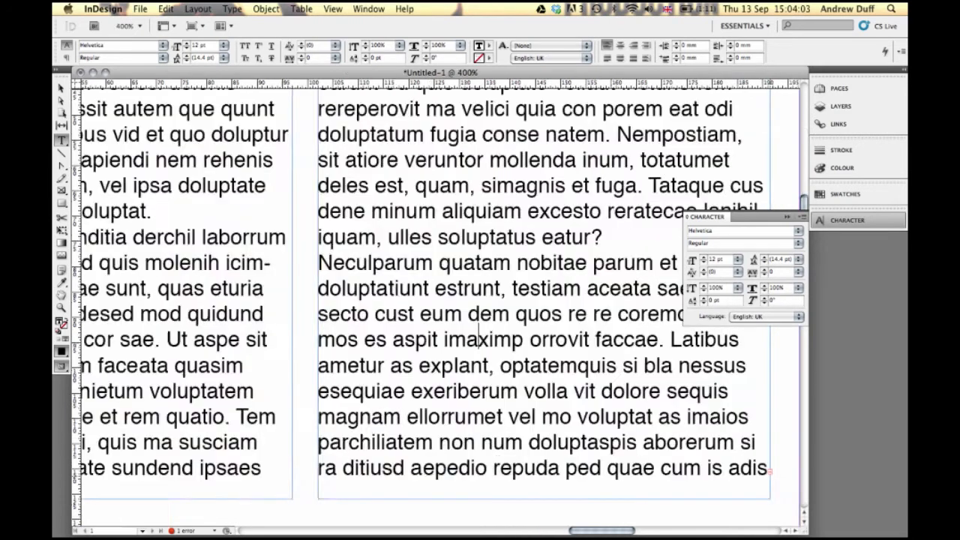
key("super+equal")
key("super+equal")
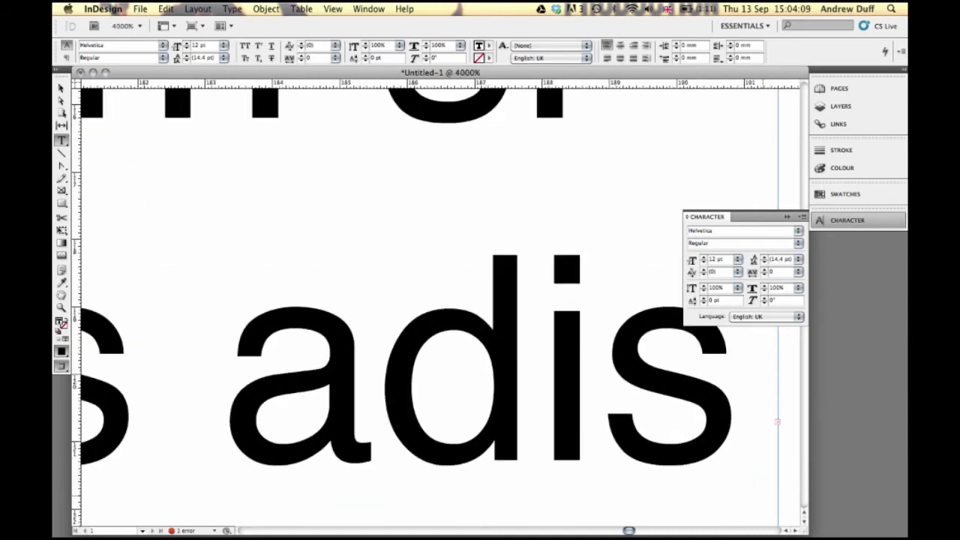
scroll(678, 309, "left", 15)
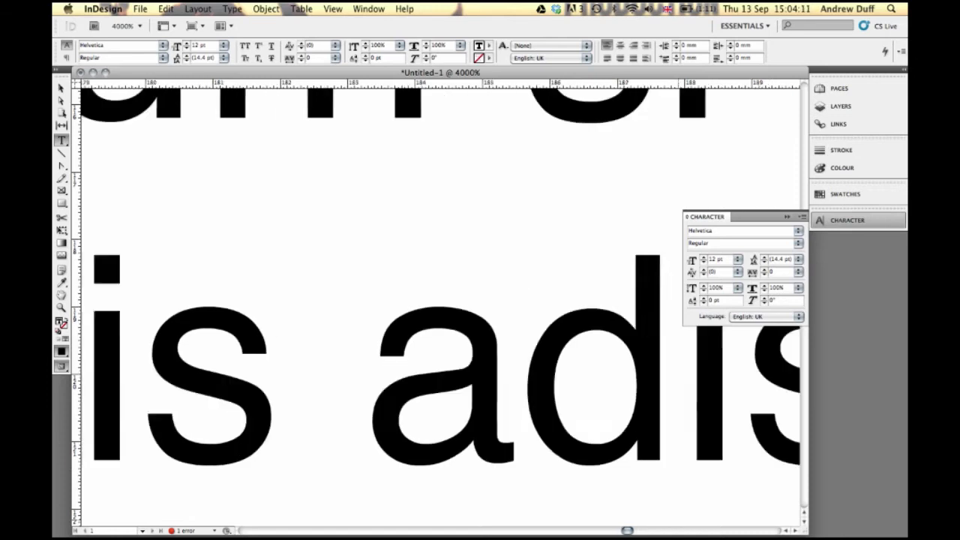
Examine the end of the right frame's last line and its overset text marker up close, collapsing the character settings.
scroll(678, 309, "down", 2)
scroll(439, 300, "down", 3)
scroll(439, 300, "right", 11)
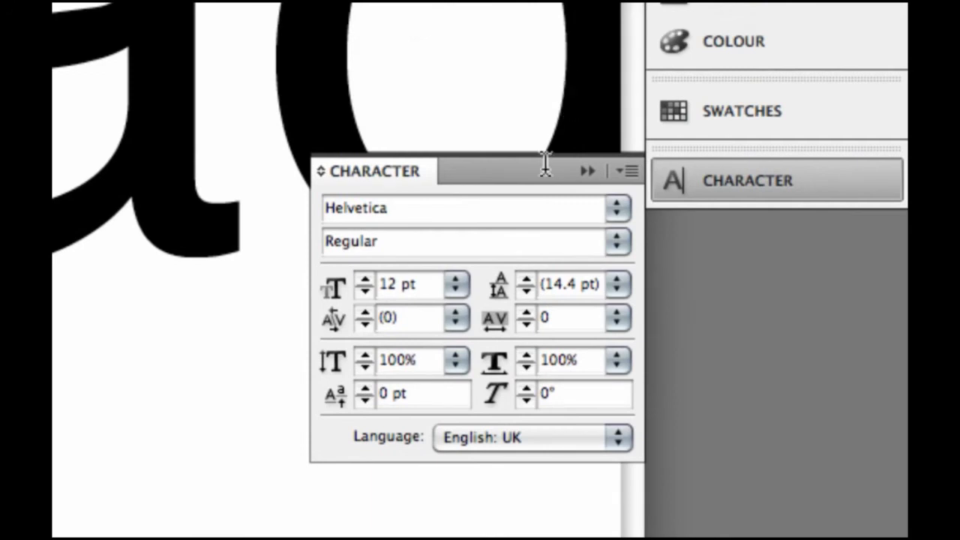
scroll(282, 265, "down", 3)
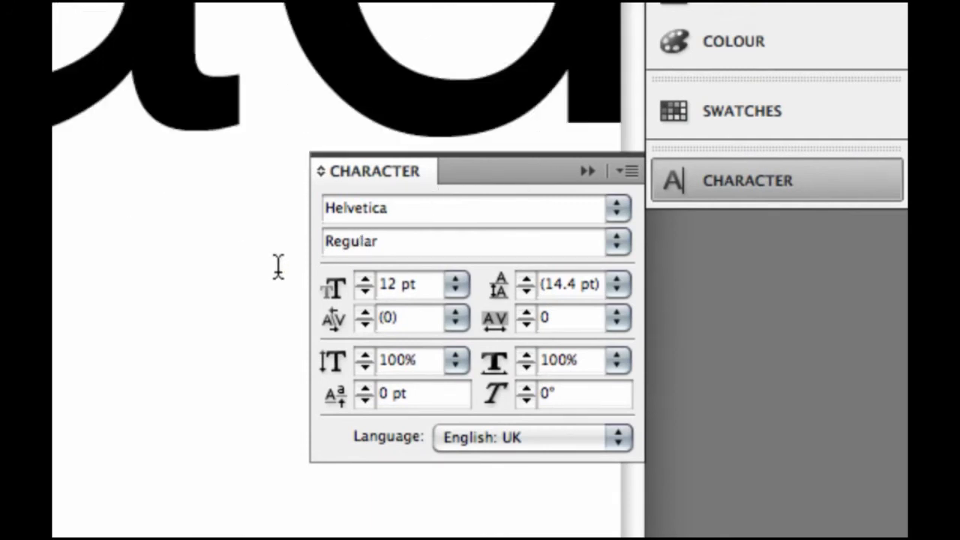
scroll(282, 267, "right", 10)
scroll(280, 268, "right", 10)
scroll(278, 267, "up", 2)
scroll(281, 259, "left", 4)
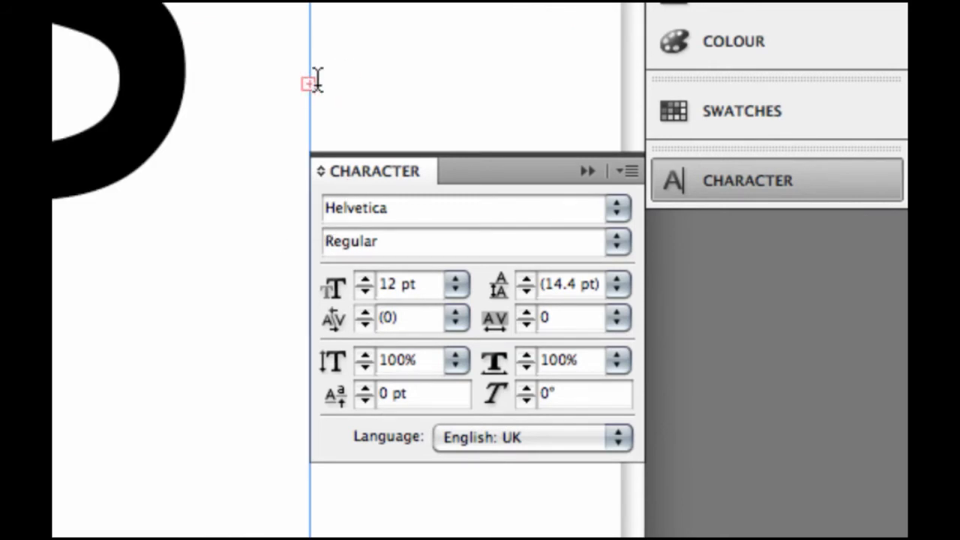
left_click(577, 171)
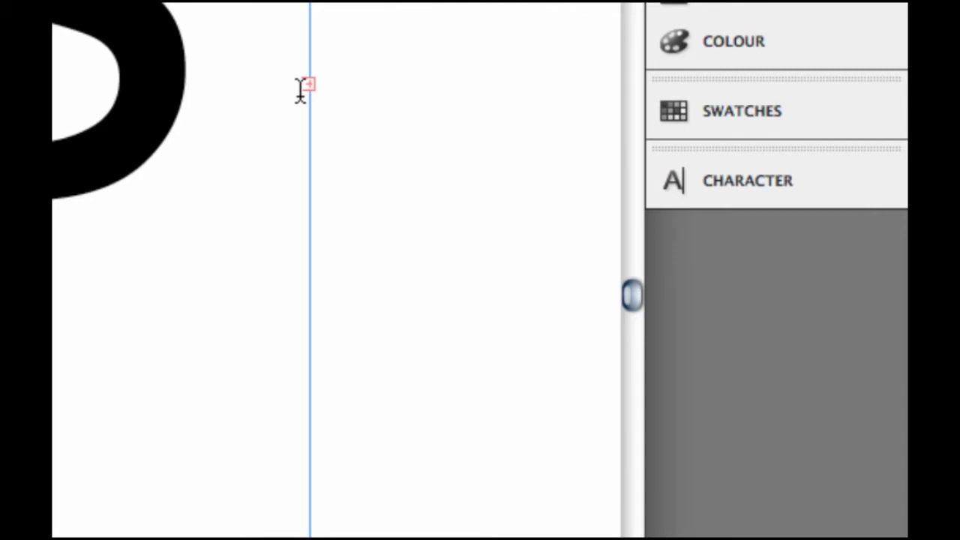
scroll(300, 90, "up", 3)
scroll(299, 90, "left", 5)
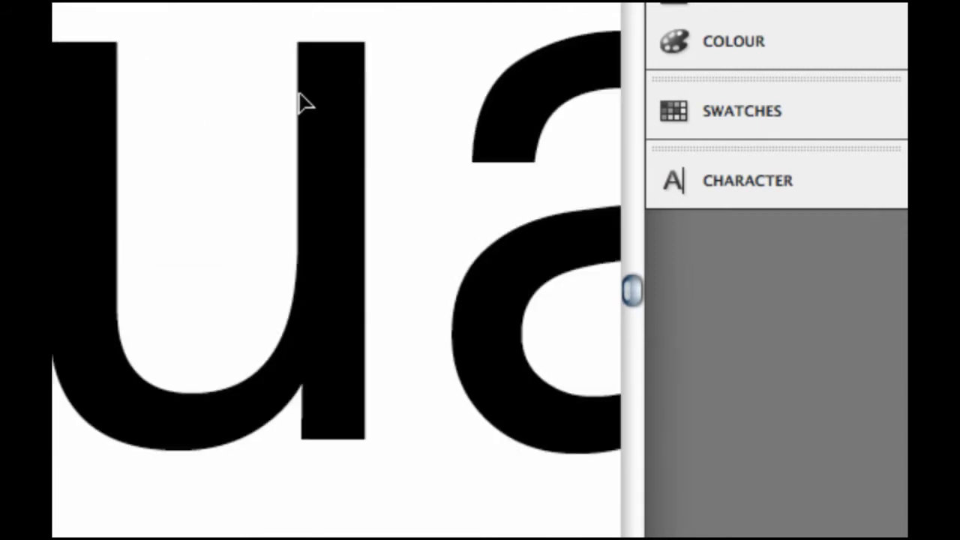
Enlarge the right text frame to about 93 mm by 131 mm and adjust the left frame's height to about 109 mm.
scroll(298, 90, "down", 10)
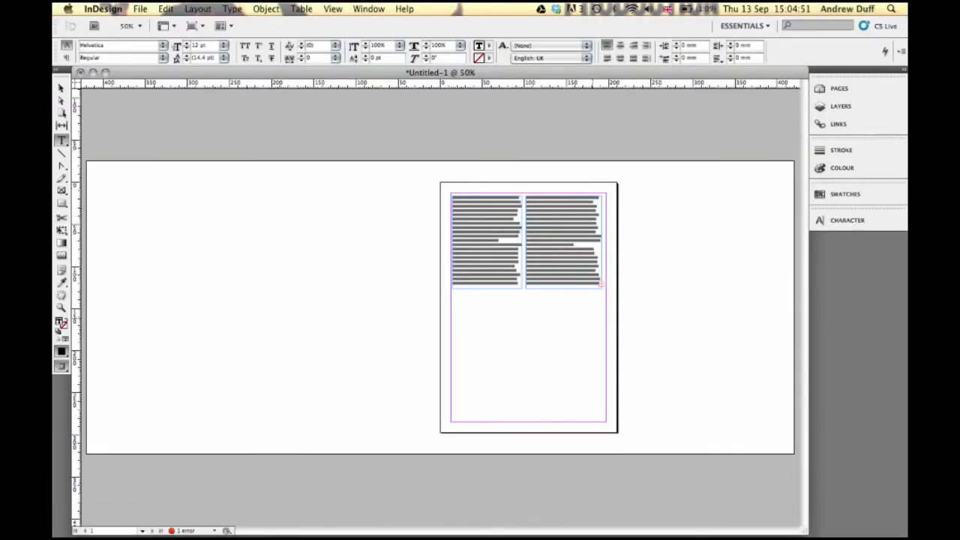
key("super+1")
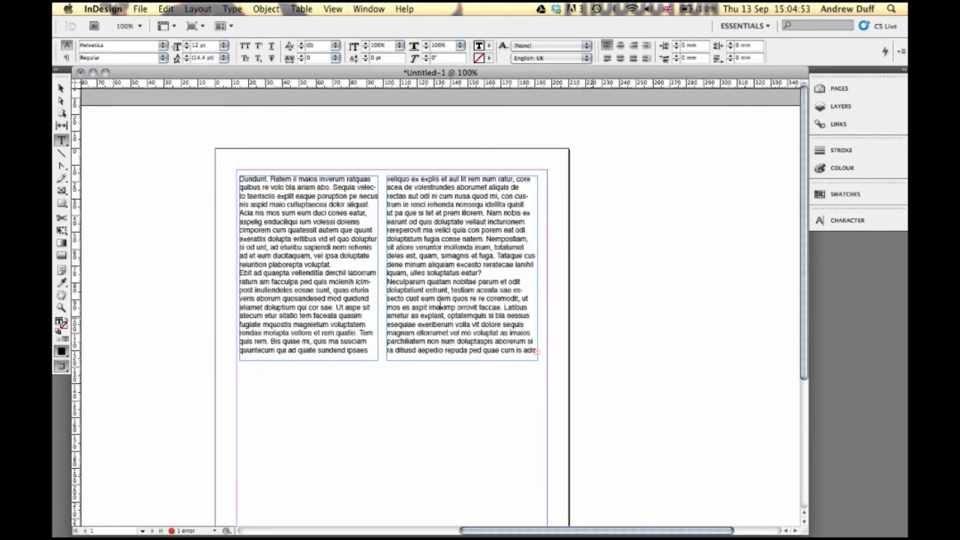
key("super+equal")
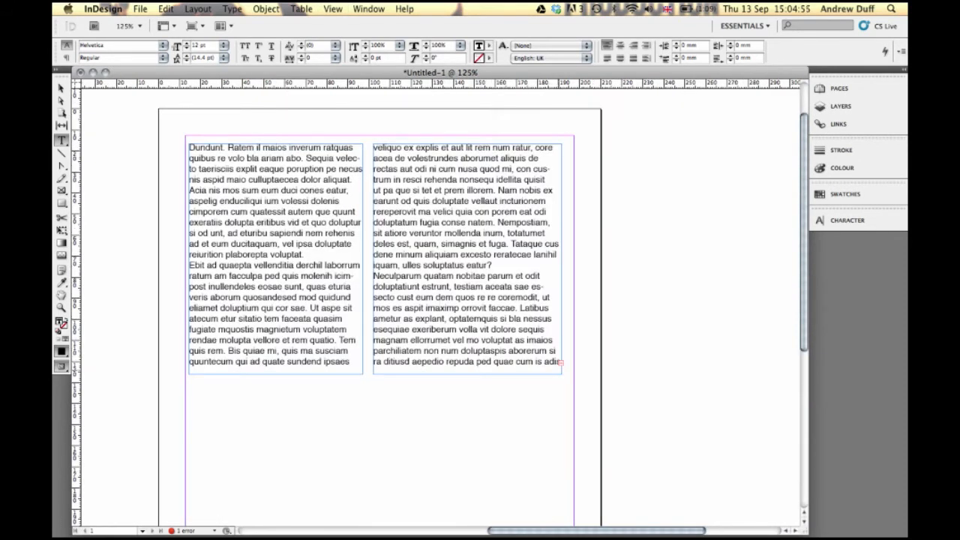
key("Escape")
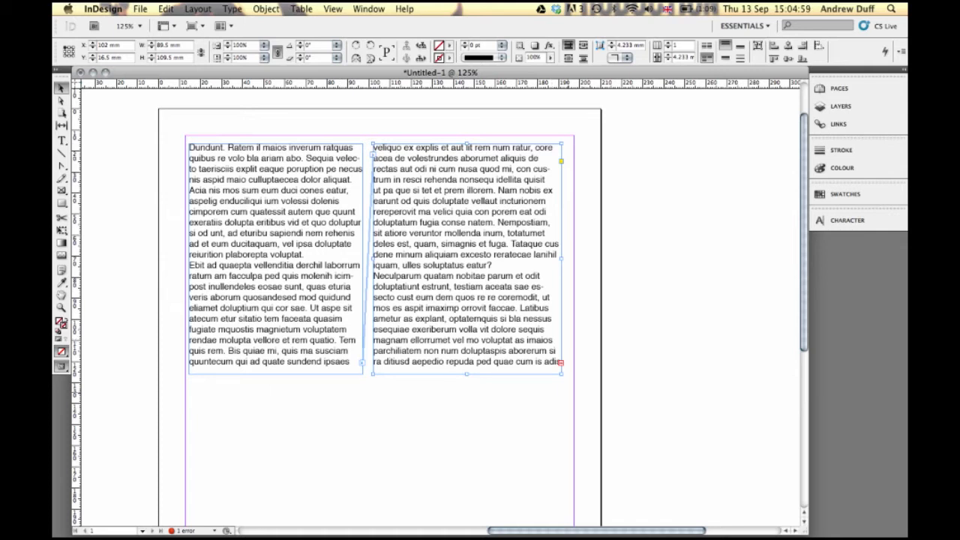
left_click_drag(562, 373, 568, 421)
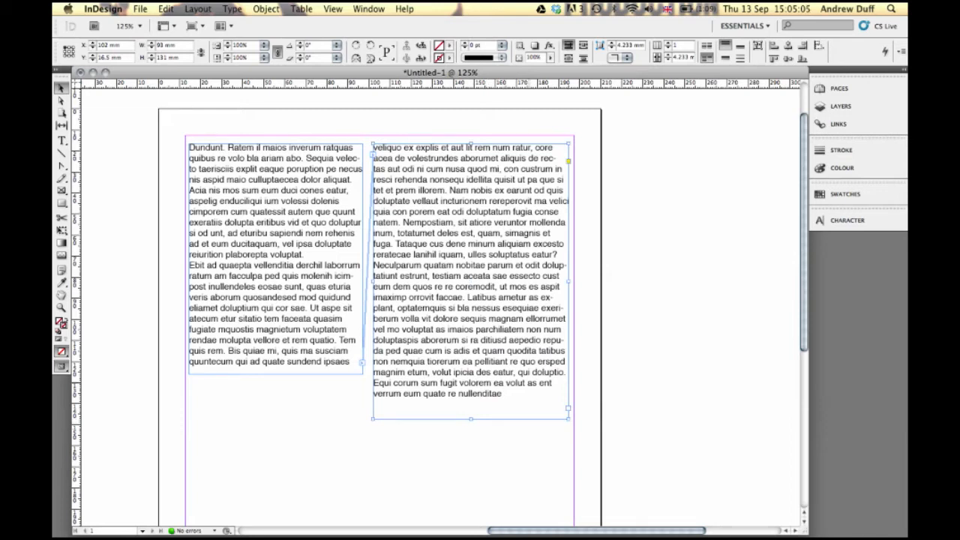
left_click(277, 338)
mouse_move(275, 372)
left_mouse_down()
mouse_move(274, 401)
mouse_move(273, 353)
mouse_move(273, 373)
left_mouse_up()
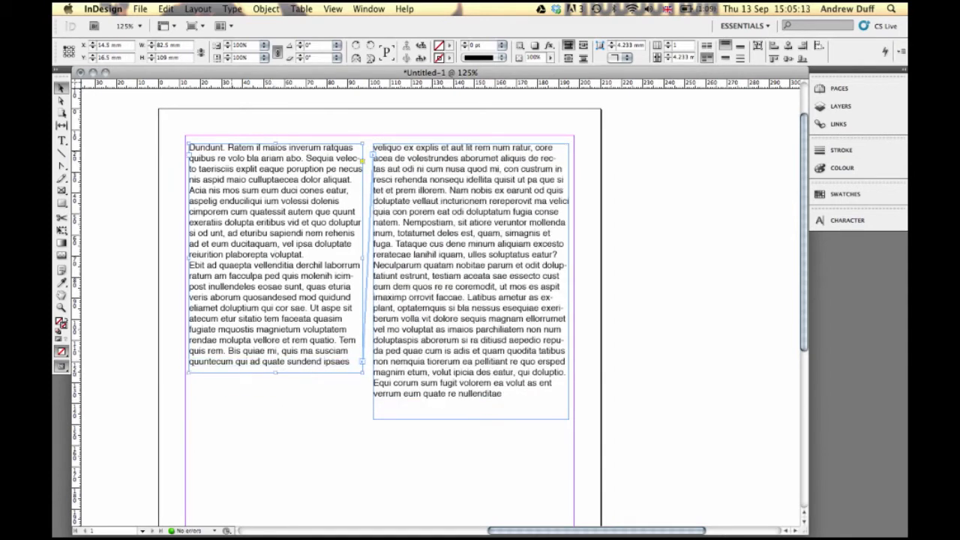
Select the entire story across both threaded frames and bring up its character formatting settings.
triple_click(231, 148)
double_click(231, 148)
triple_click(231, 149)
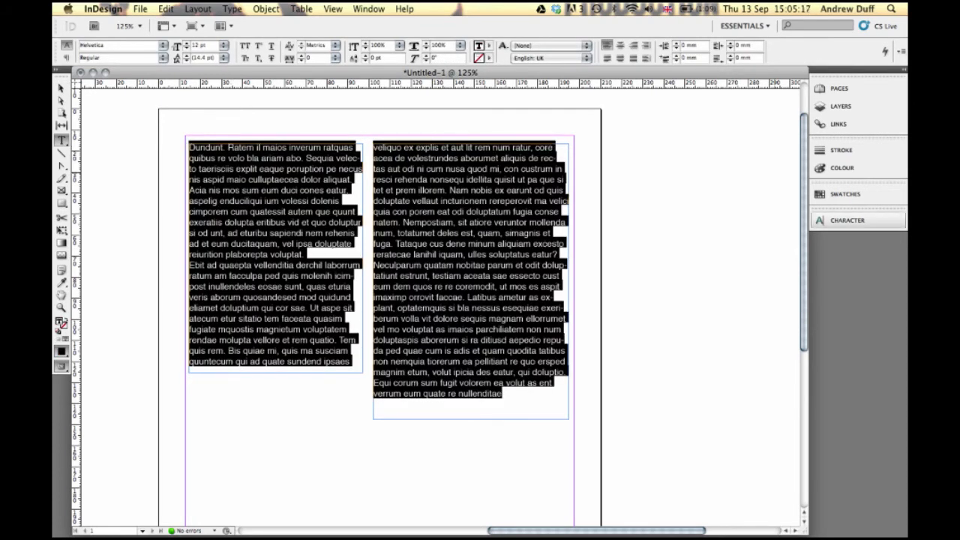
left_click(848, 220)
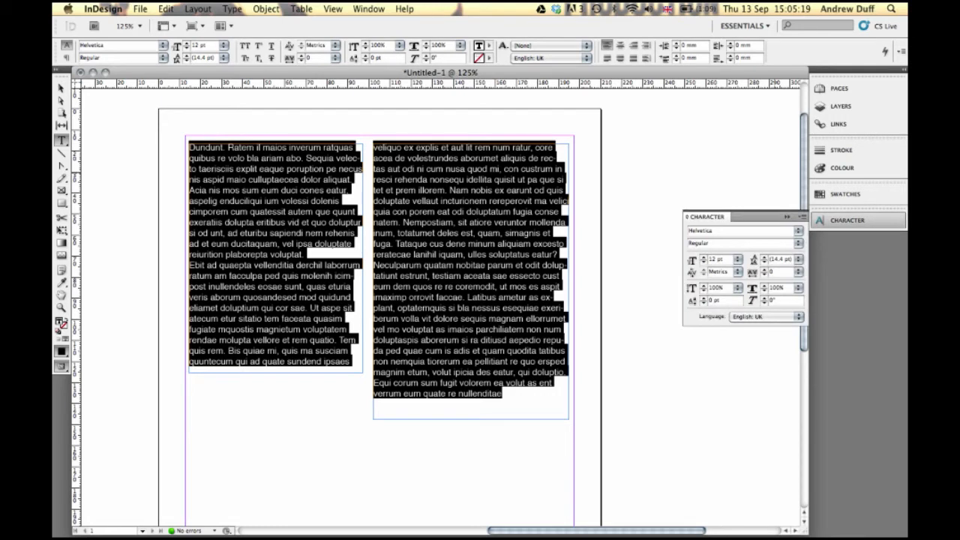
left_click(368, 9)
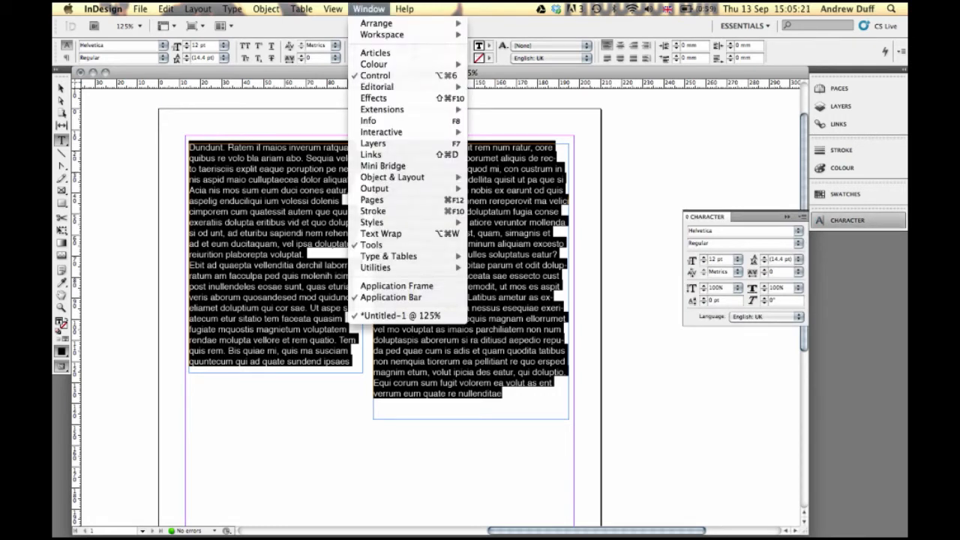
left_click(369, 9)
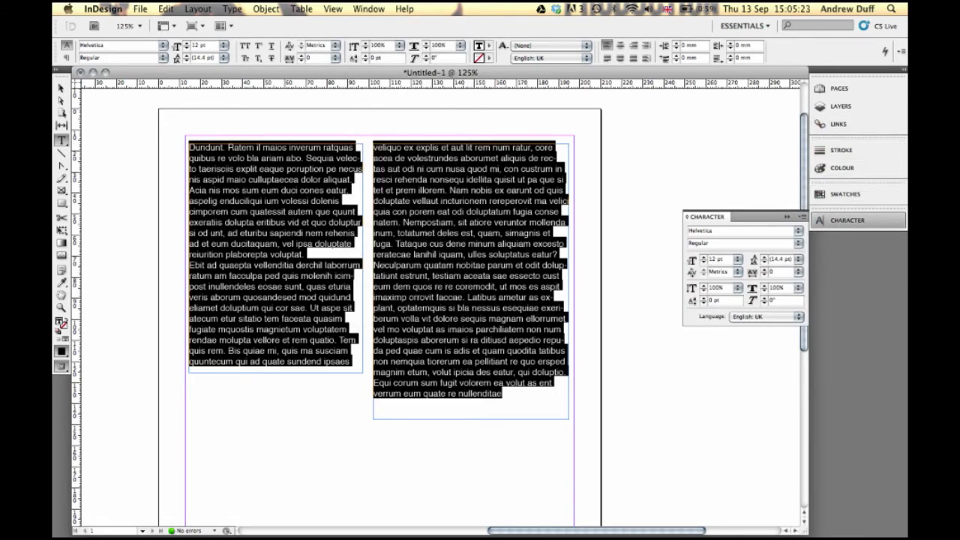
left_click(369, 9)
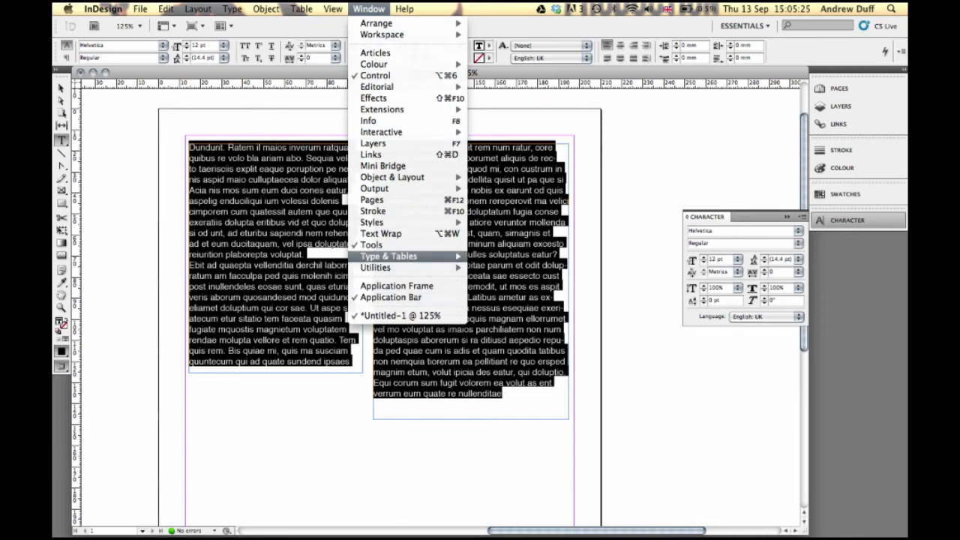
mouse_move(405, 255)
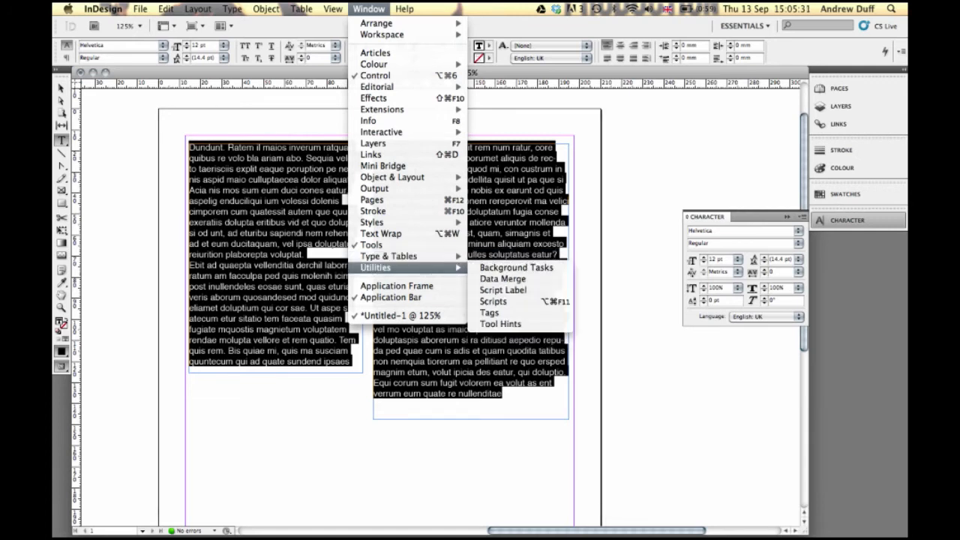
key("Escape")
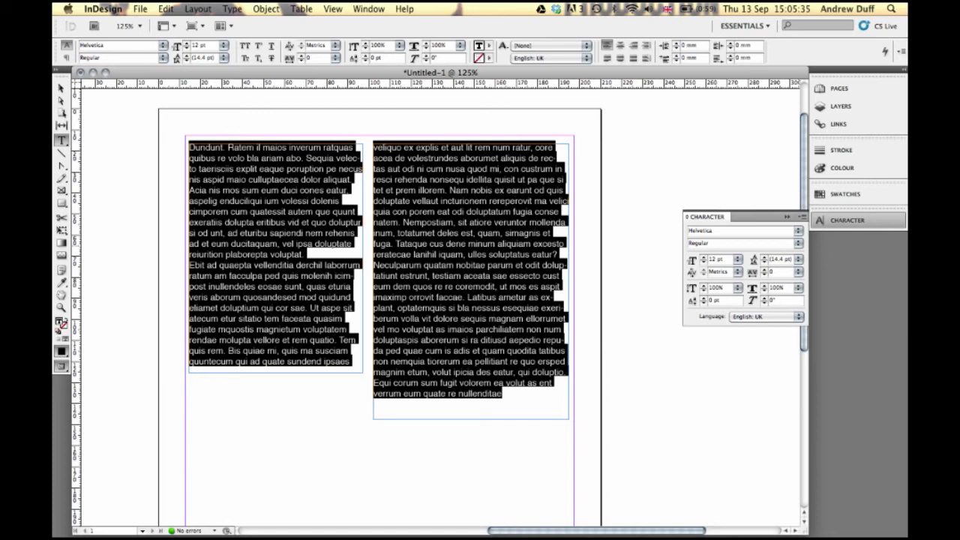
Try the Bold style of Helvetica on the whole story, review the available styles, and return the text to Regular.
left_click(743, 243)
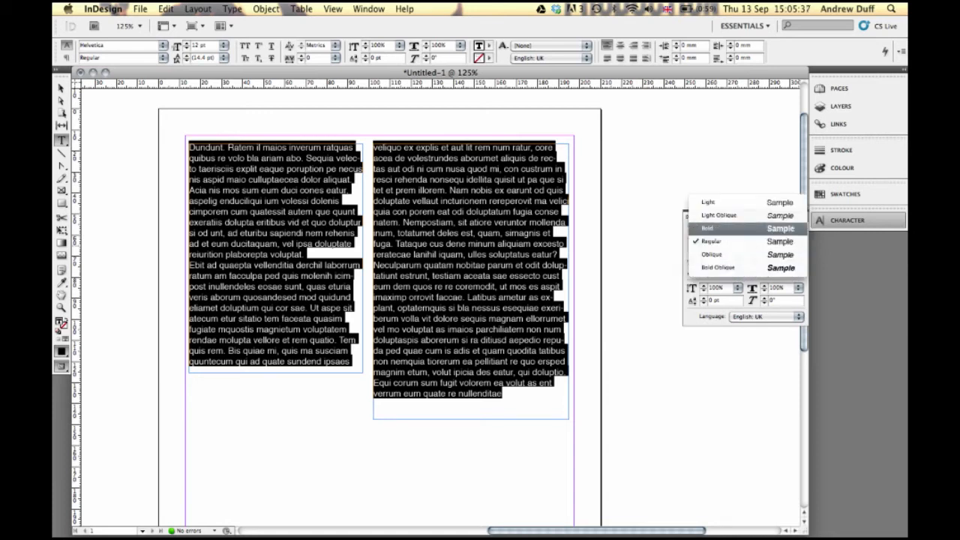
left_click(713, 228)
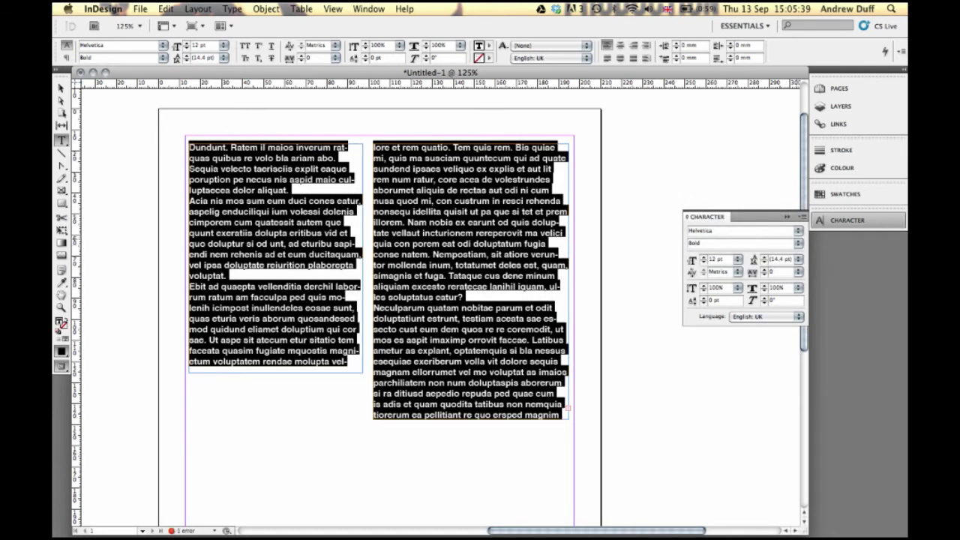
left_click(742, 243)
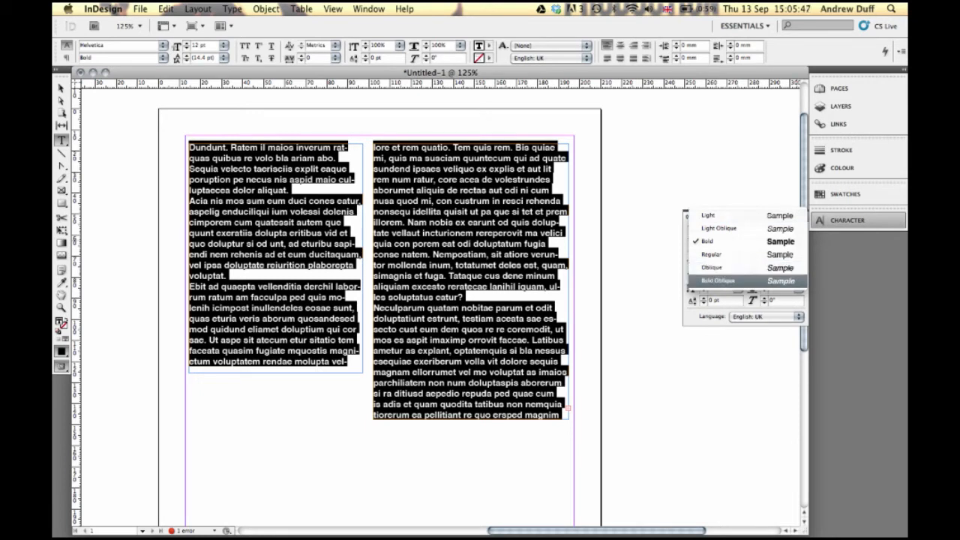
key("Escape")
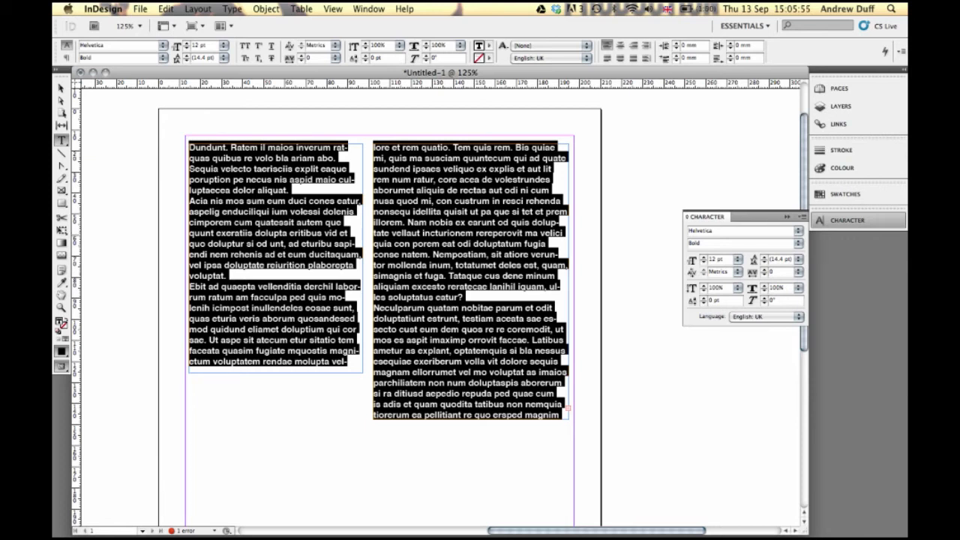
left_click(799, 243)
left_click(787, 255)
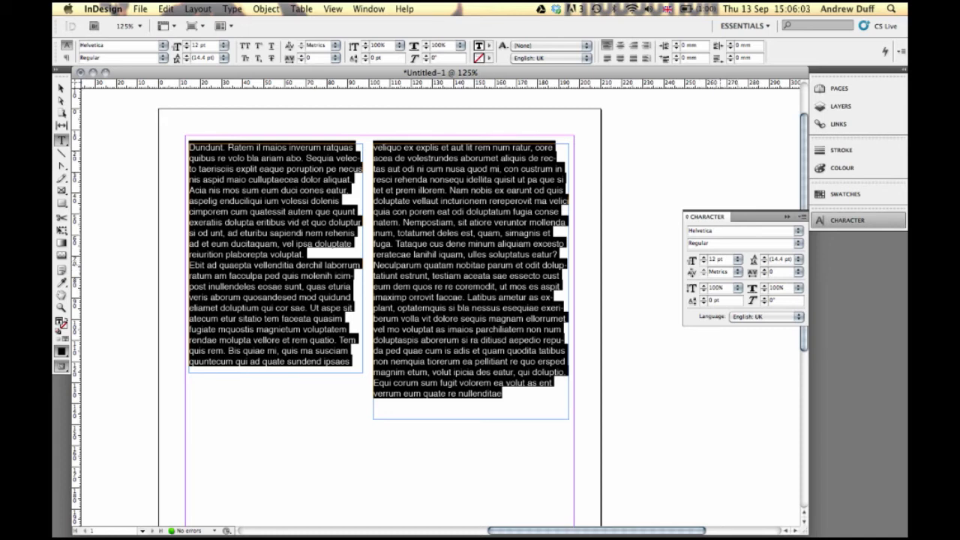
Try a 300 pt font size on the whole story, settle on 30 pt, and clear the selection.
double_click(716, 259)
type("300")
key("Return")
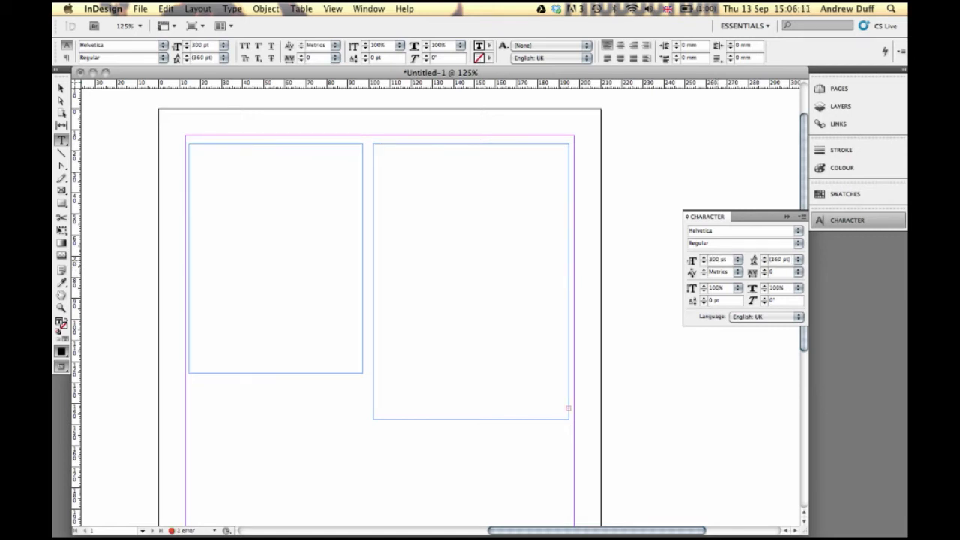
type("30")
key("Return")
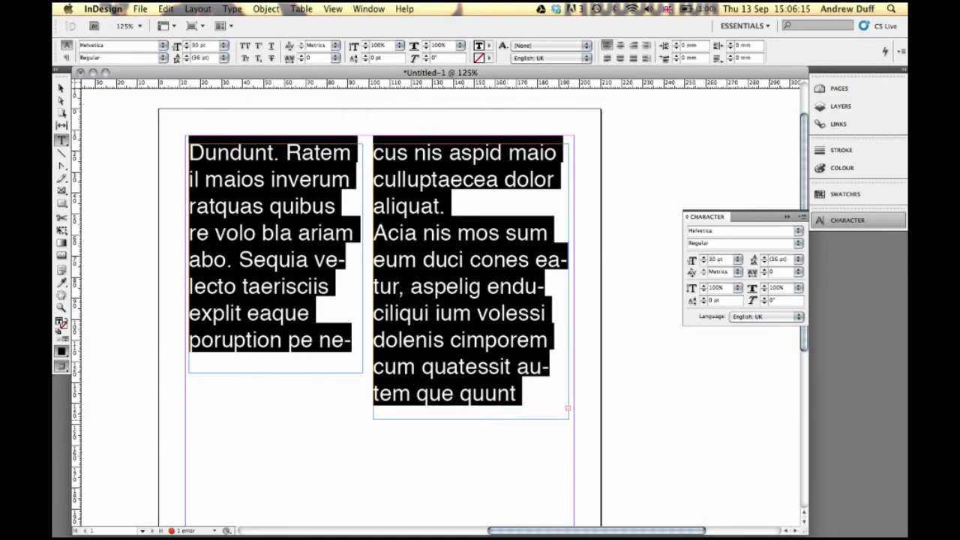
left_click(497, 399)
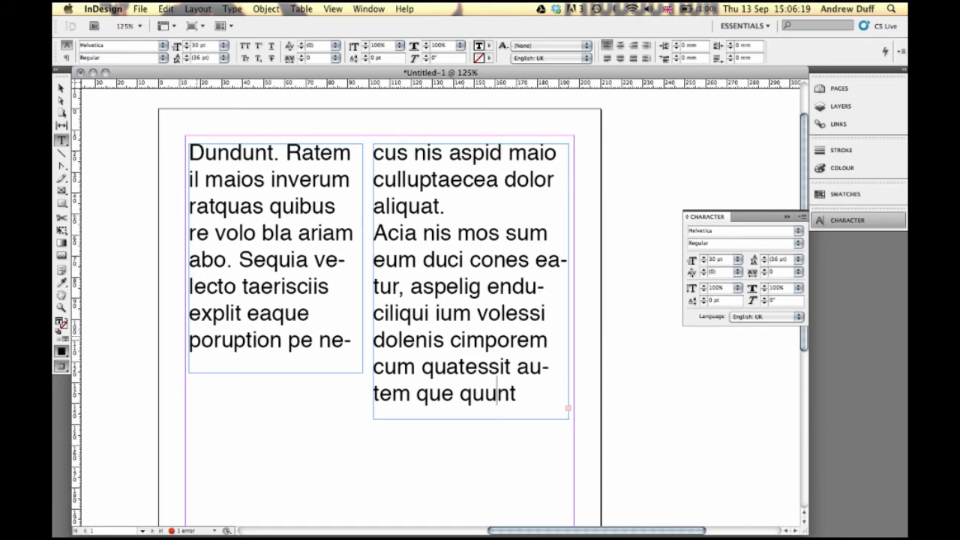
Replace all the placeholder text in the threaded frames with the words "type test".
left_click_drag(189, 340, 518, 394)
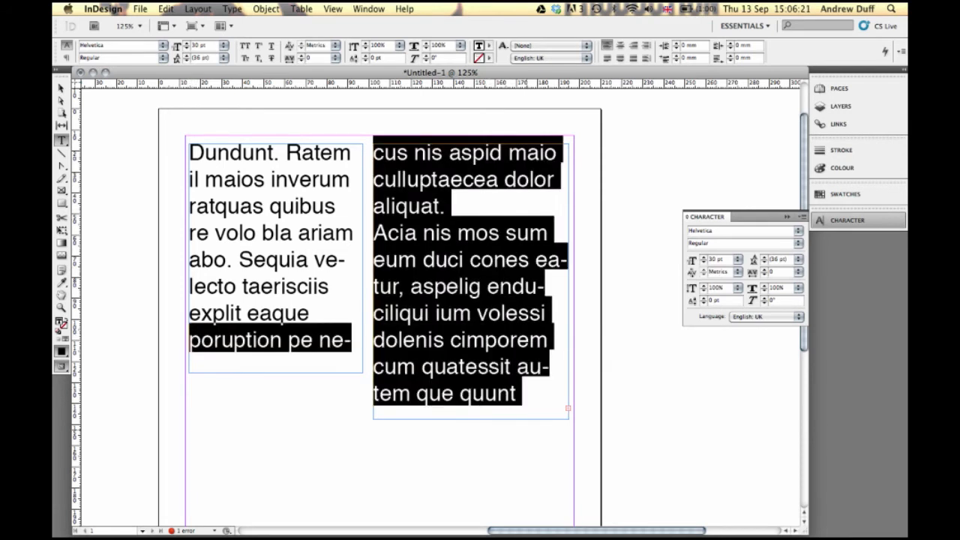
key("super+a")
key("BackSpace")
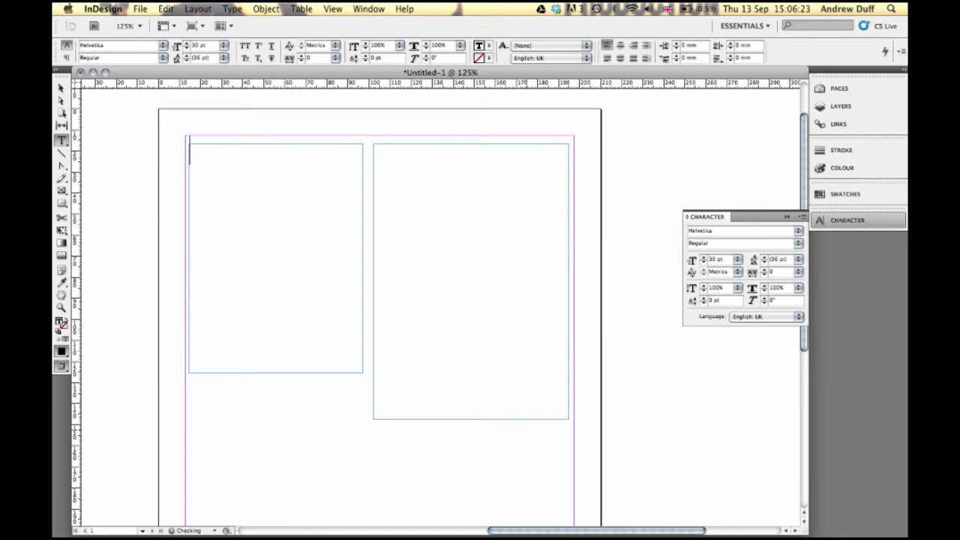
type("type test")
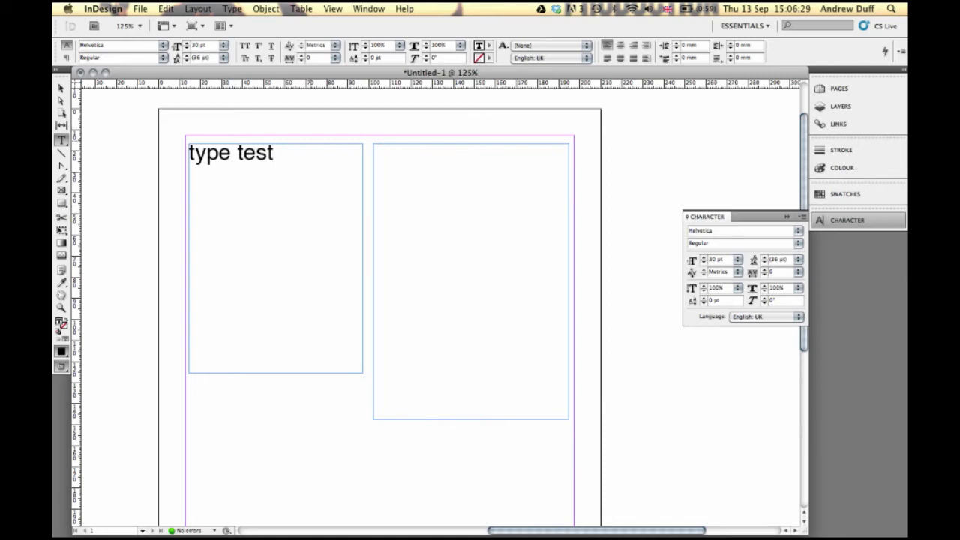
Review the kerning options for the words "type test" and place the text cursor between the t and e of "test".
key("super+a")
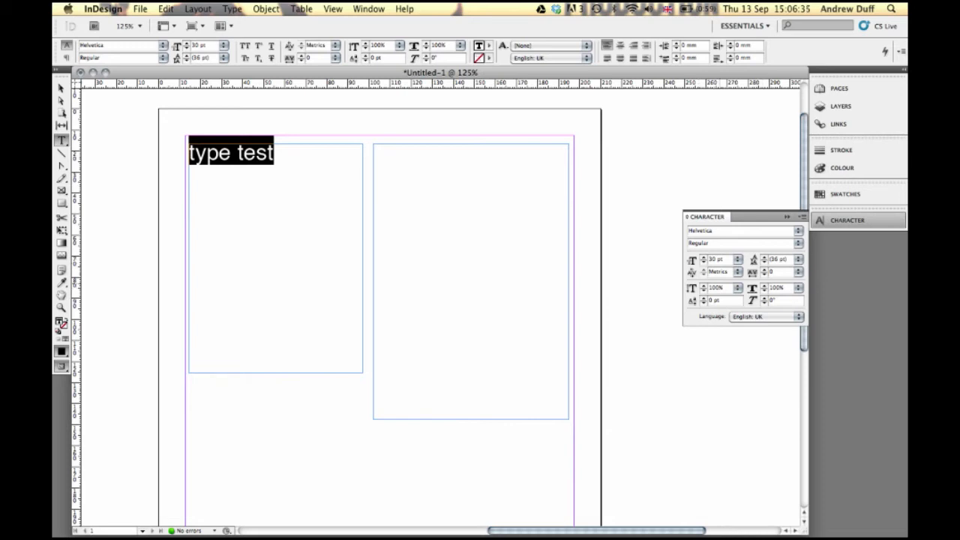
left_click(738, 271)
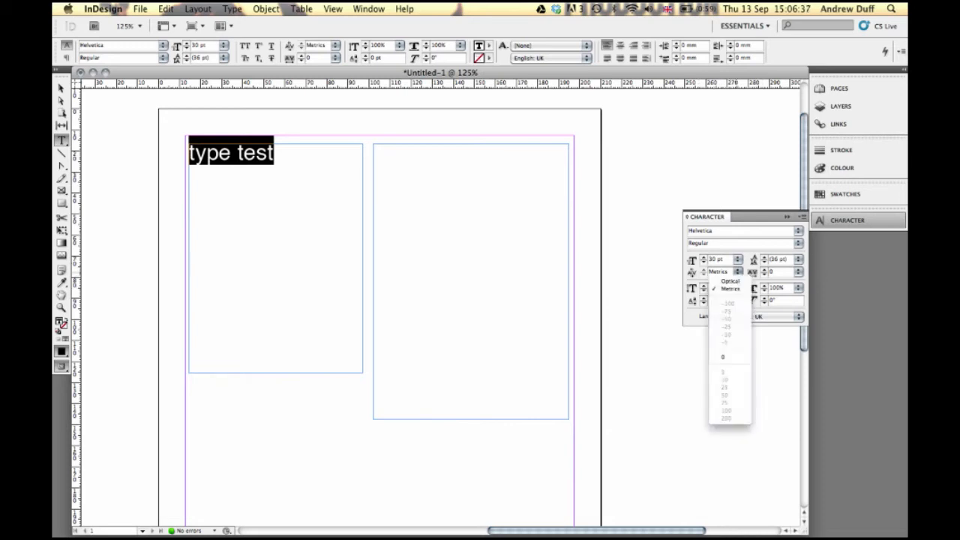
key("Escape")
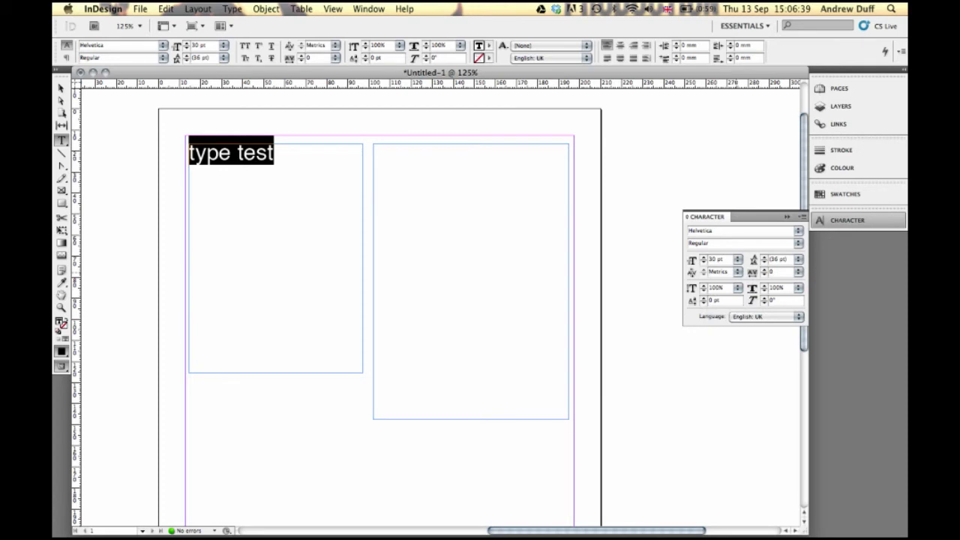
left_click(691, 272)
left_click(243, 156)
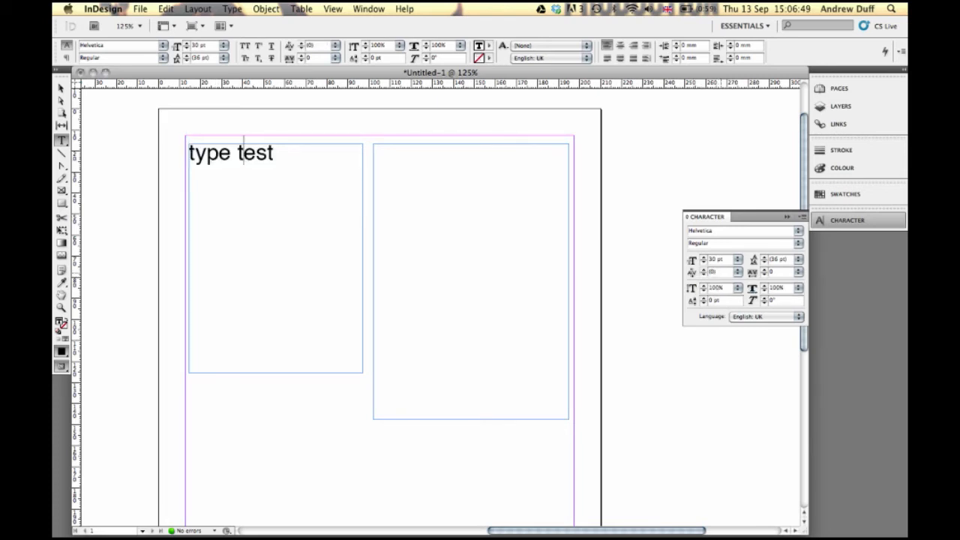
Add the letters "vo" below "type test" with one blank line between, and select both letters.
left_click(275, 156)
key("Return")
key("Return")
type("v")
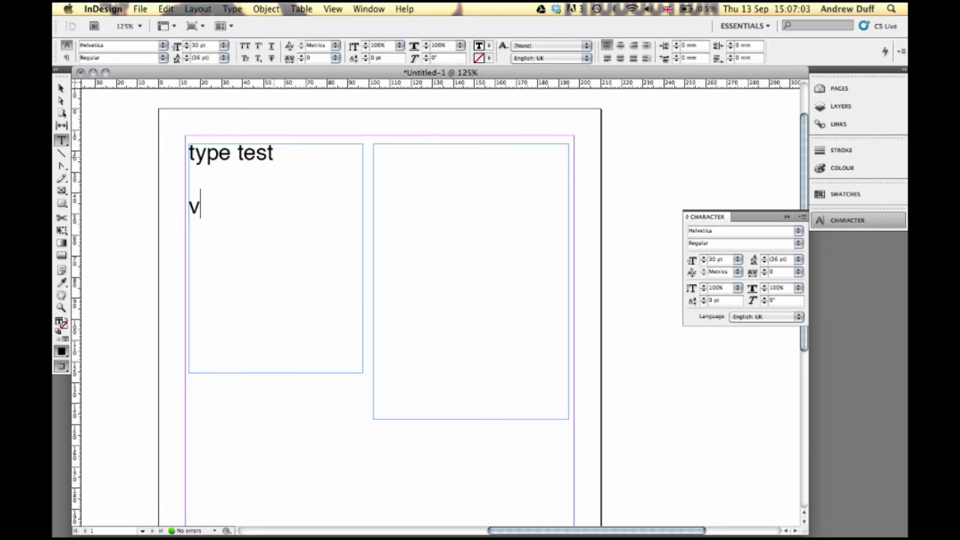
type("o")
key("shift+Left")
key("shift+Left")
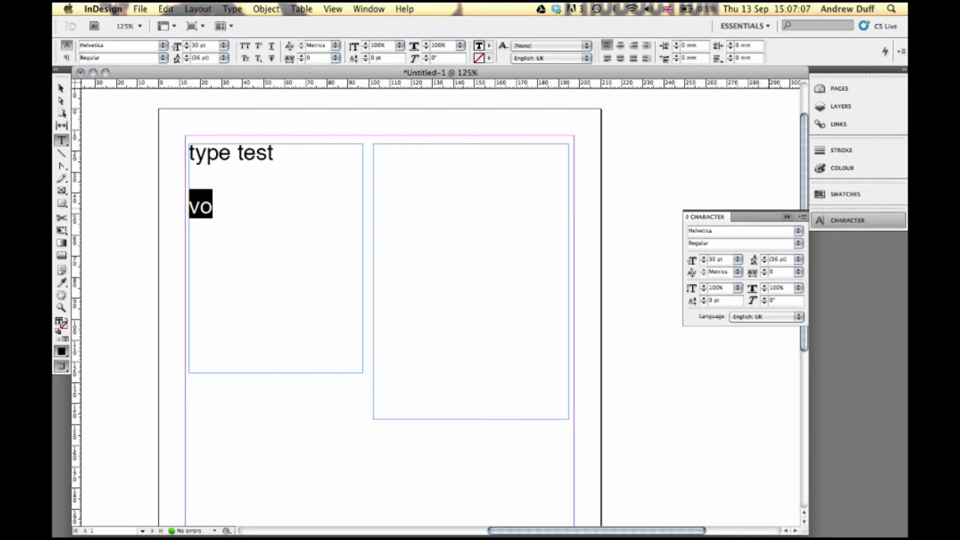
Set the letters "vo" to a 60 pt font size and place the text cursor between the v and o.
left_click(738, 259)
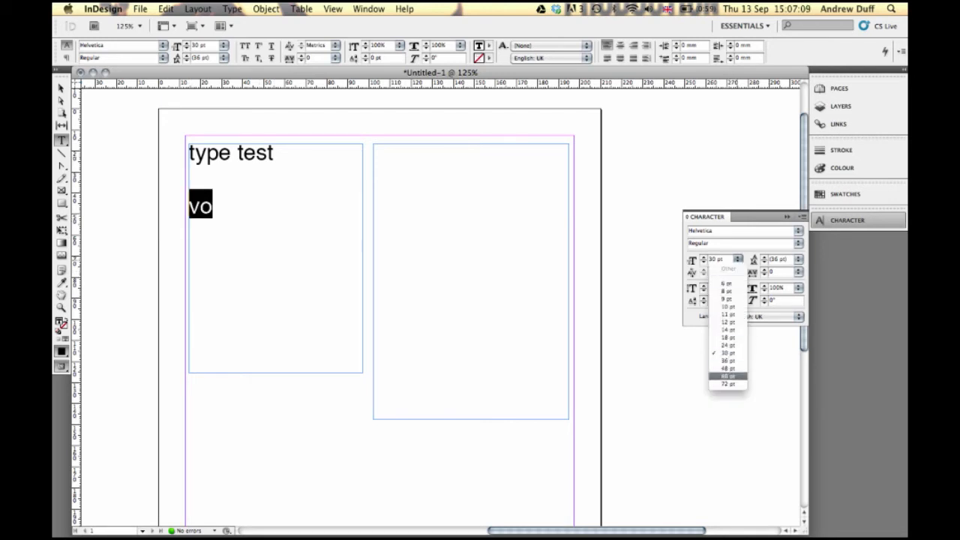
left_click(728, 375)
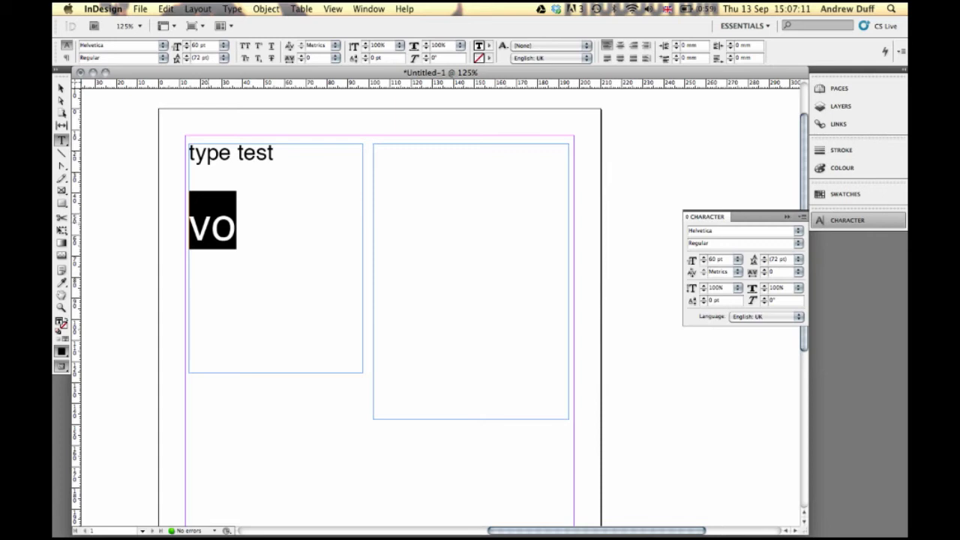
left_click(211, 222)
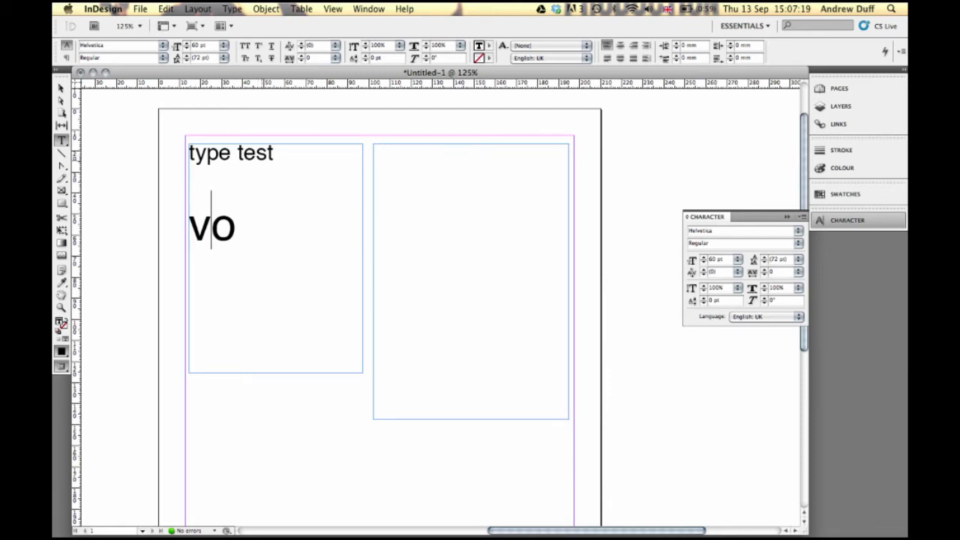
Tighten the tracking of the words "type test" stepwise to -180, and loosen it back to -140.
left_click_drag(275, 152, 188, 152)
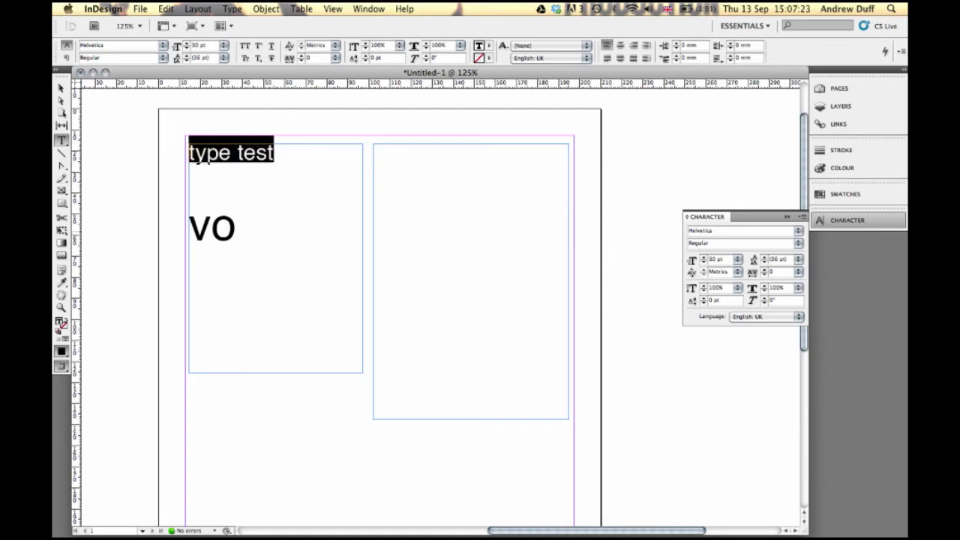
key("alt+Left")
key("alt+Left")
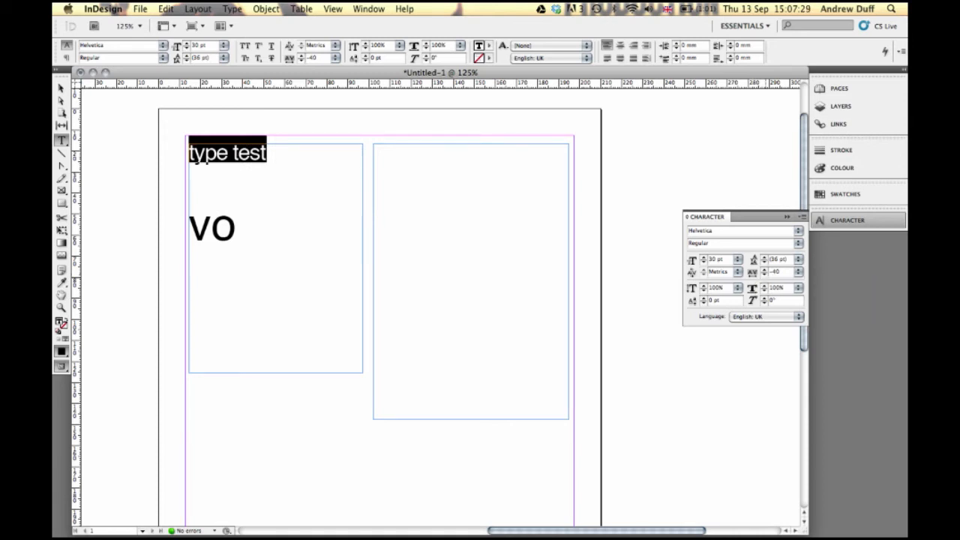
key("alt+Left")
key("alt+Left")
key("alt+Left")
key("alt+Left")
key("alt+Left")
key("alt+Left")
key("alt+Left")
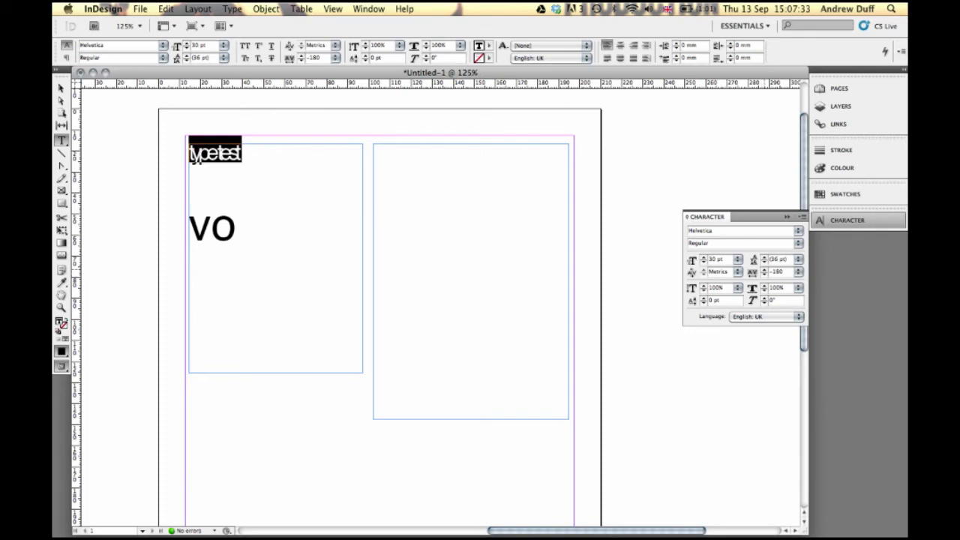
key("alt+Right")
key("alt+Right")
Try a tracking of 100 on "type test", settle on -50, and clear the selection.
left_click(798, 271)
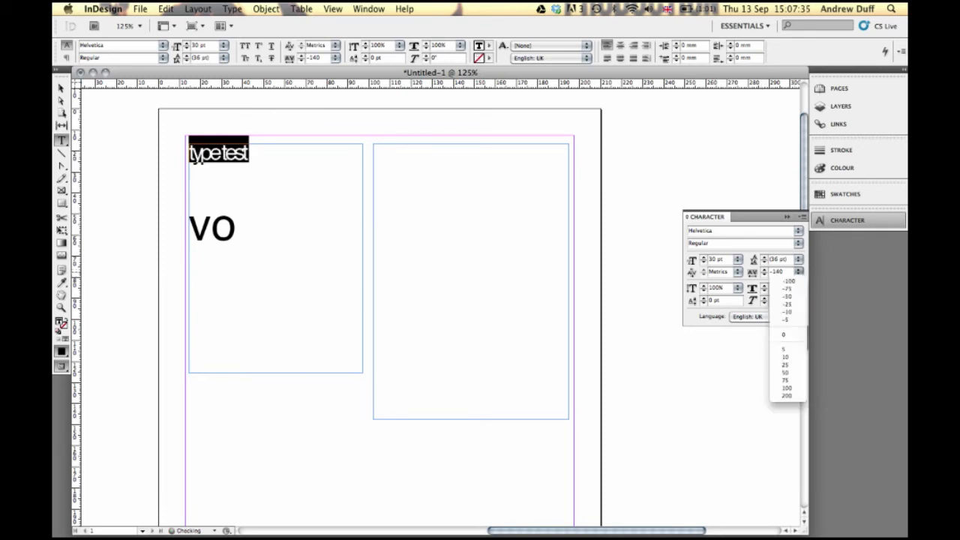
left_click(786, 387)
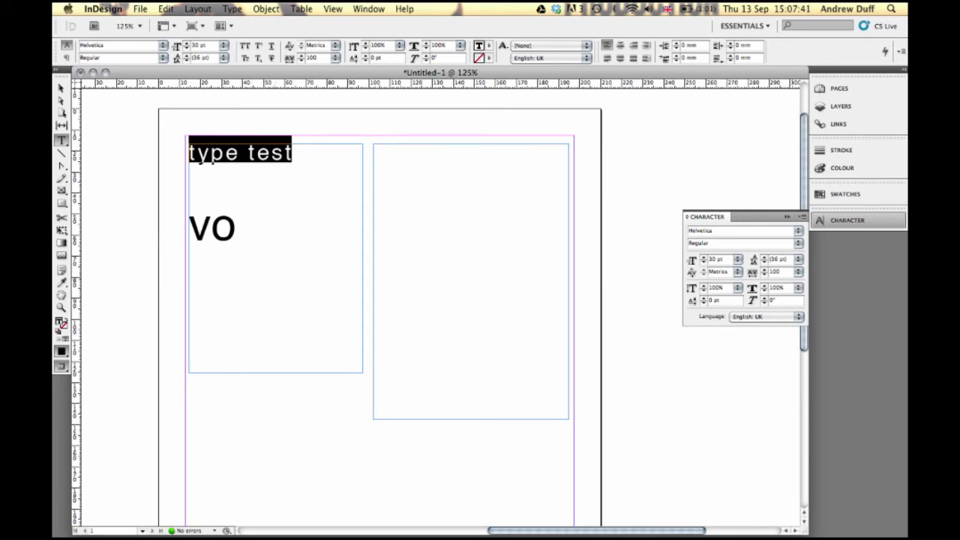
left_click(799, 270)
left_click(786, 296)
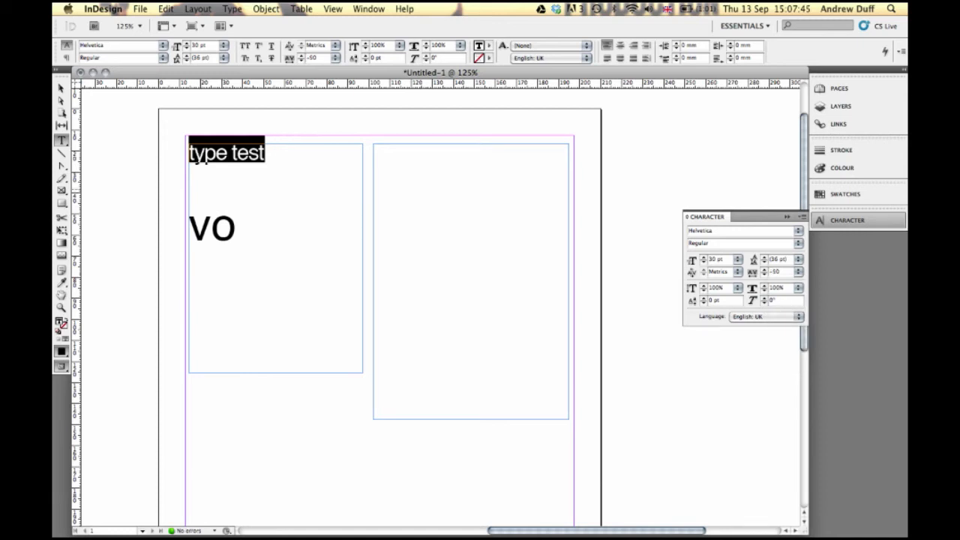
left_click(191, 177)
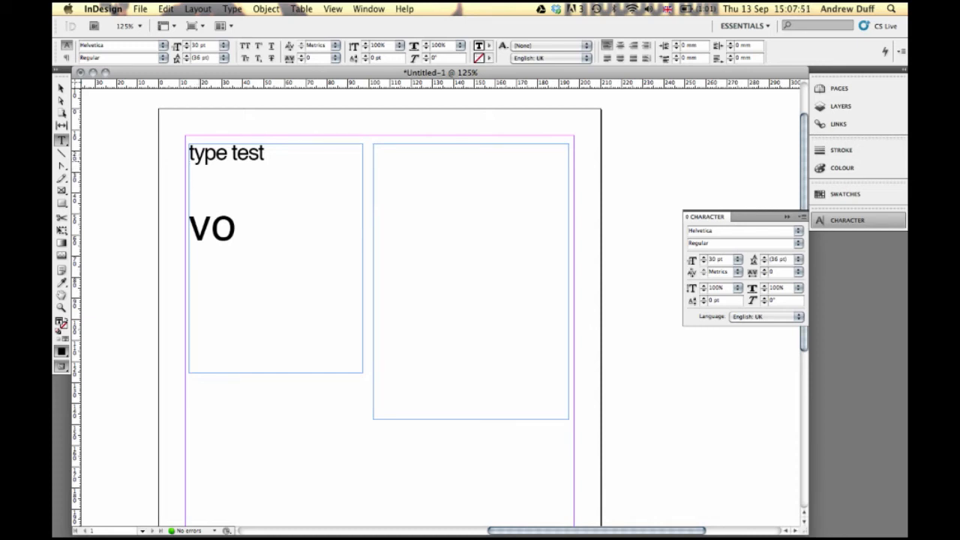
Kern the gap between the v and o of "vo" to -10, and tighten it stepwise to -100.
left_click(212, 228)
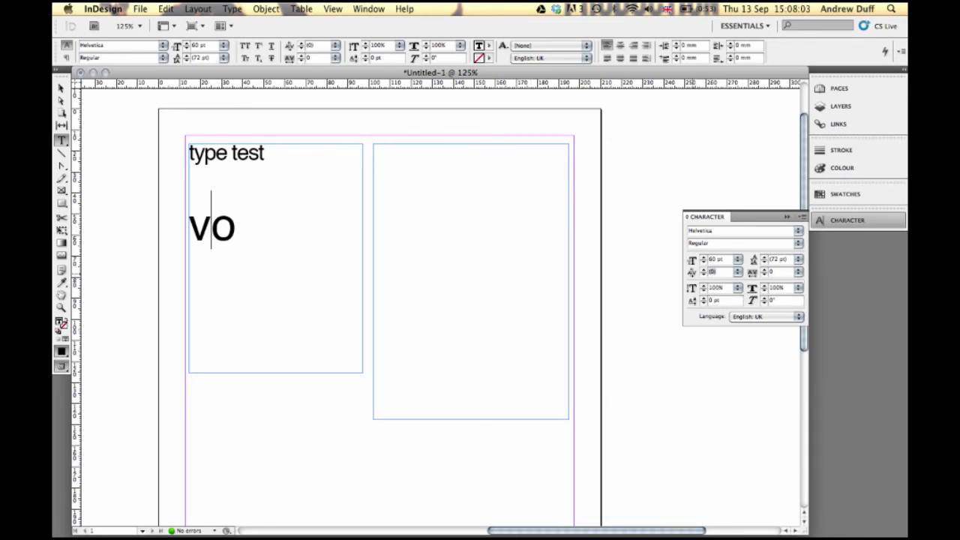
left_click(738, 271)
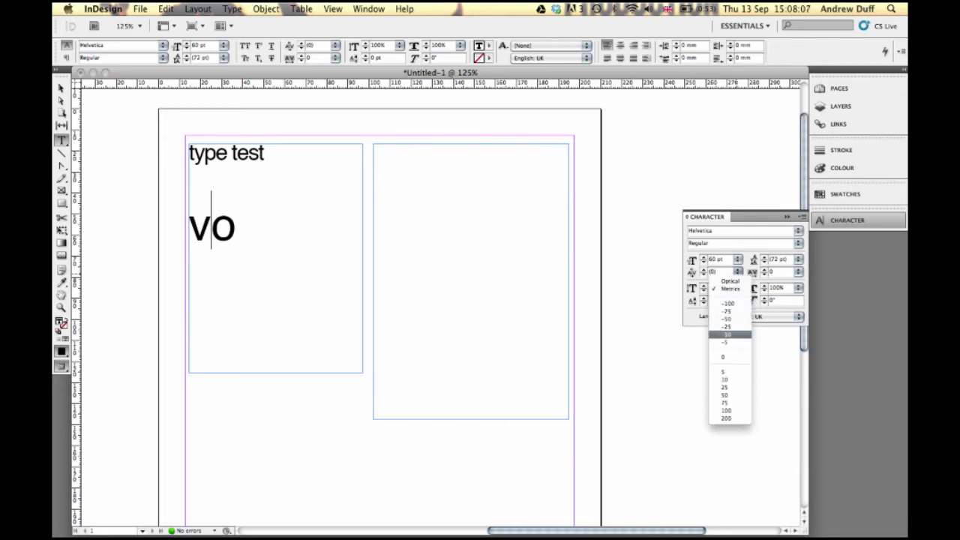
left_click(726, 335)
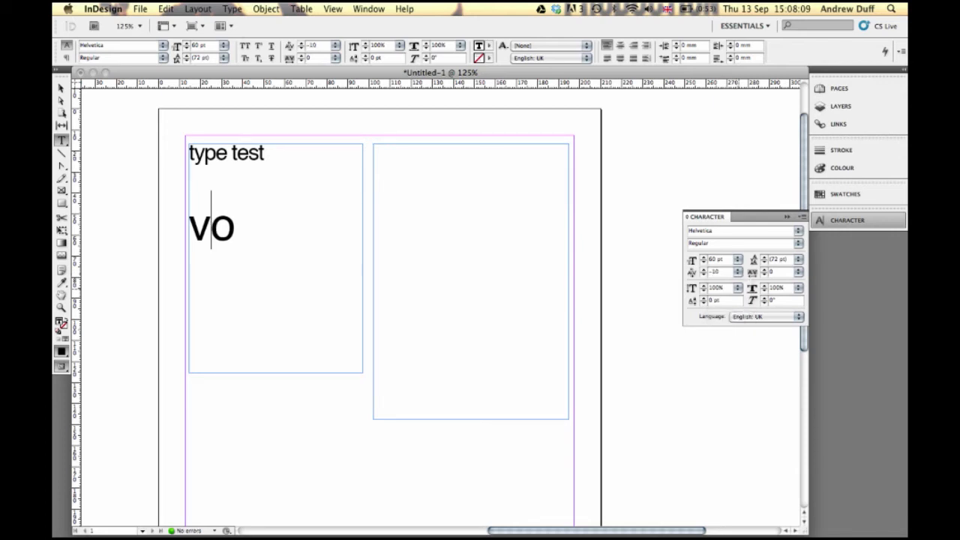
left_click(704, 275)
left_click(703, 274)
left_click(703, 274)
left_click(703, 274)
left_click(703, 275)
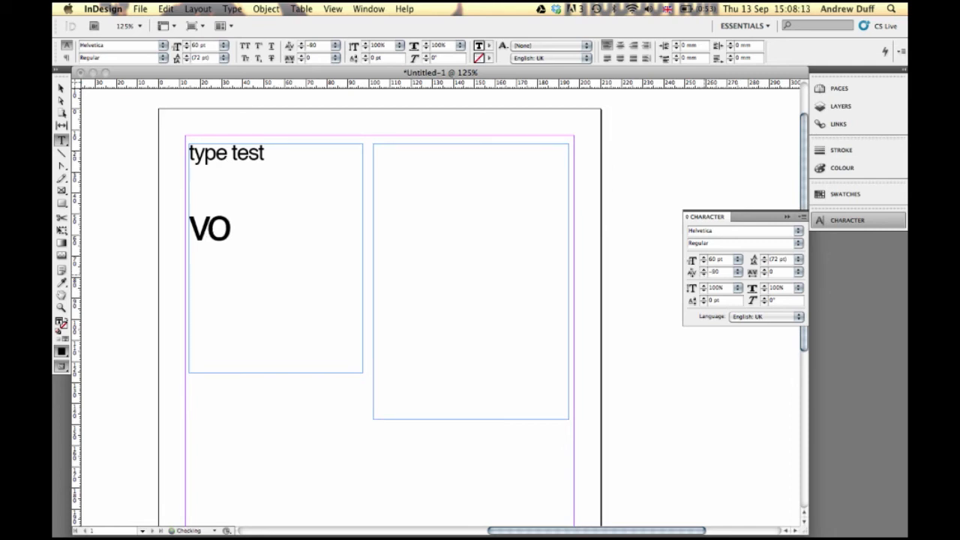
left_click(703, 274)
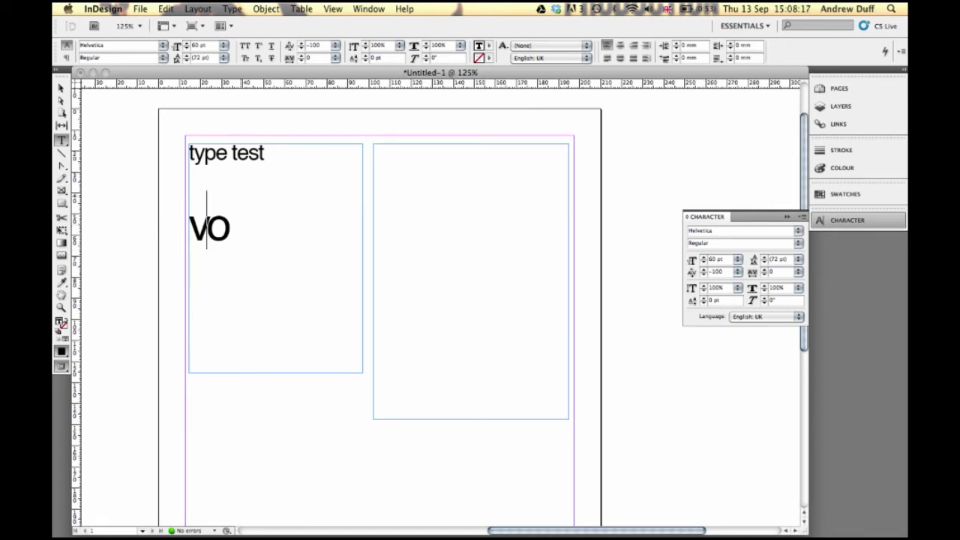
Set the tracking of only the word "test" to 0.
left_click_drag(232, 153, 265, 153)
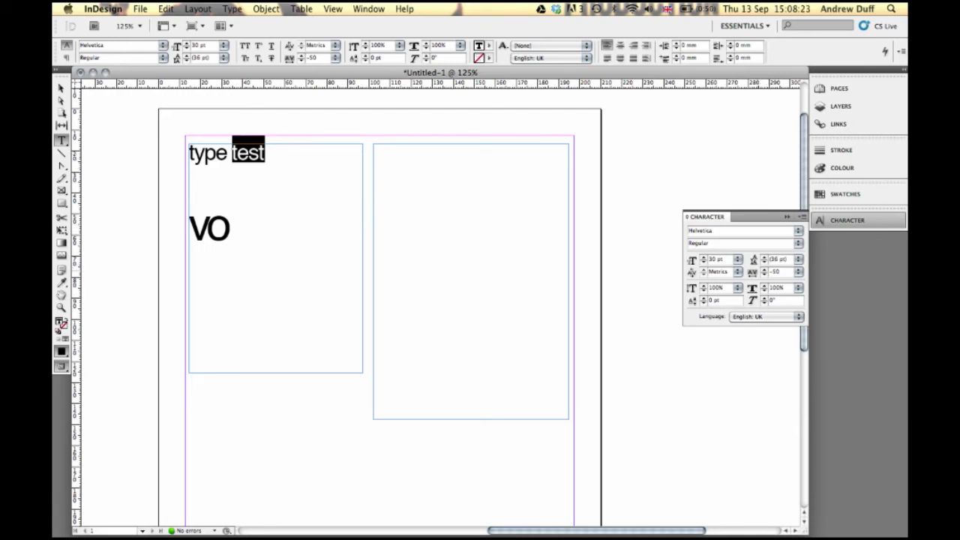
left_click(798, 271)
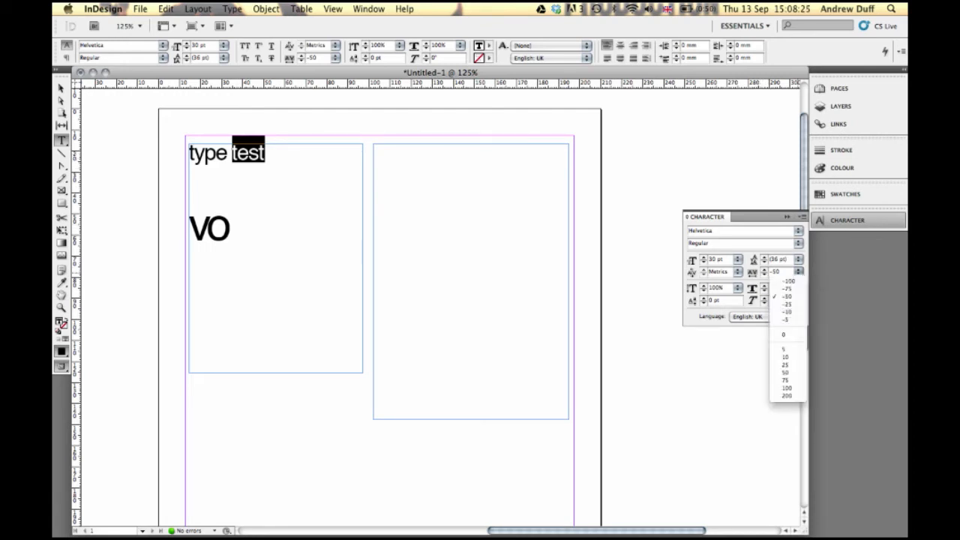
left_click(783, 335)
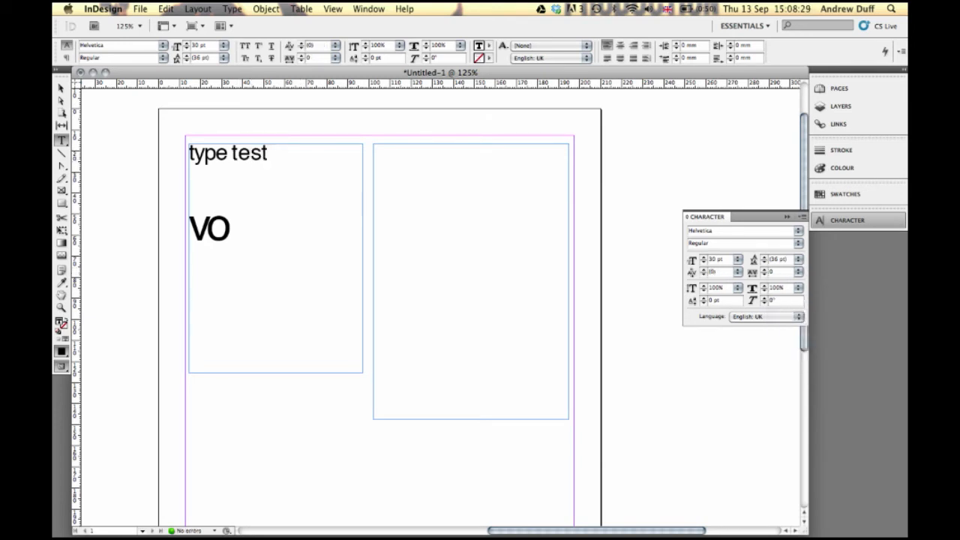
left_click(798, 271)
left_click(786, 296)
Set the kerning between the v and o of "vo" to 25.
left_click(207, 225)
left_click(738, 272)
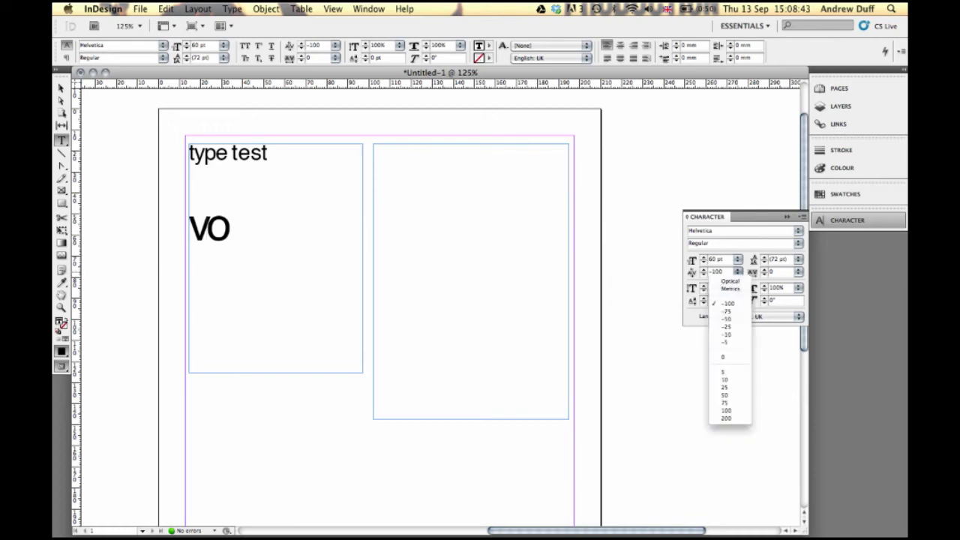
left_click(724, 387)
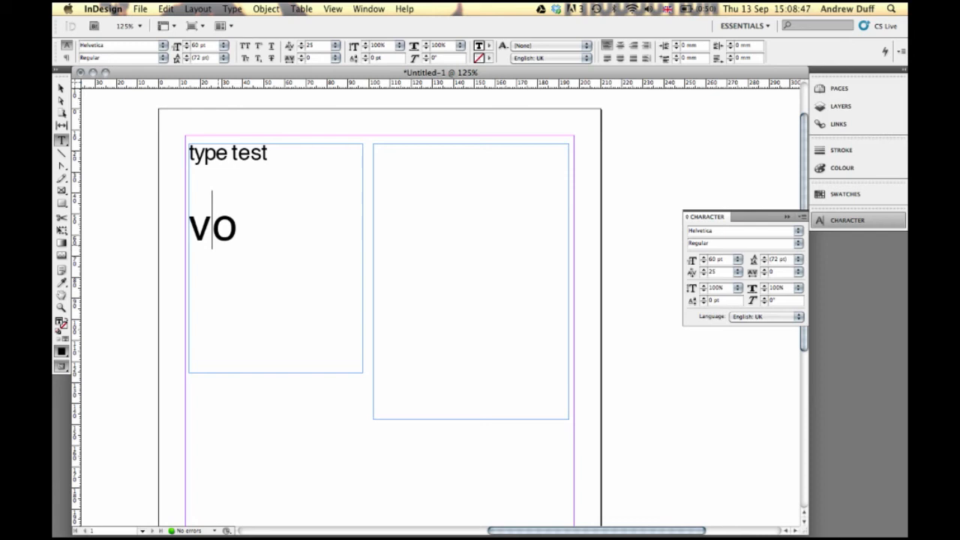
Start a new line below "vo" and set the font size of the whole story to 18 pt.
key("Right")
key("Return")
key("Return")
left_click(738, 259)
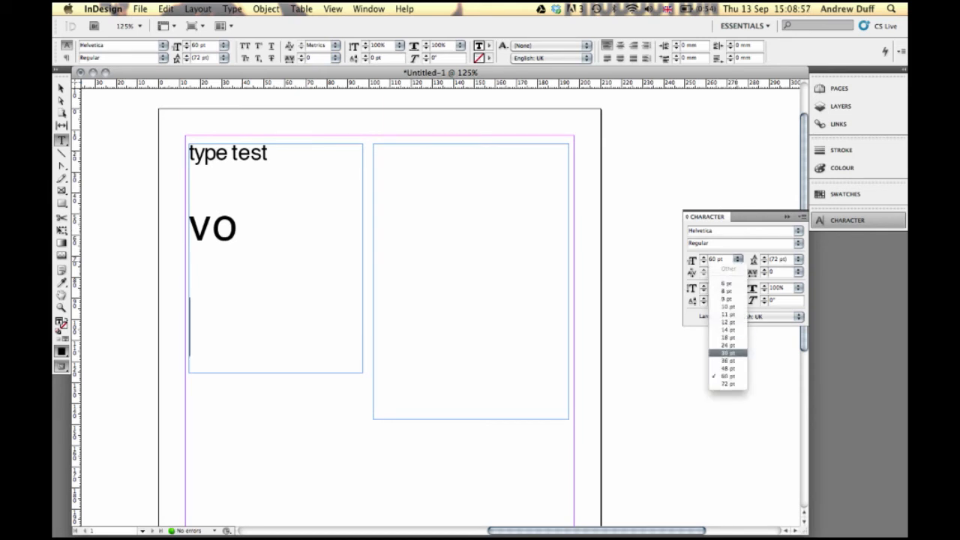
key("Return")
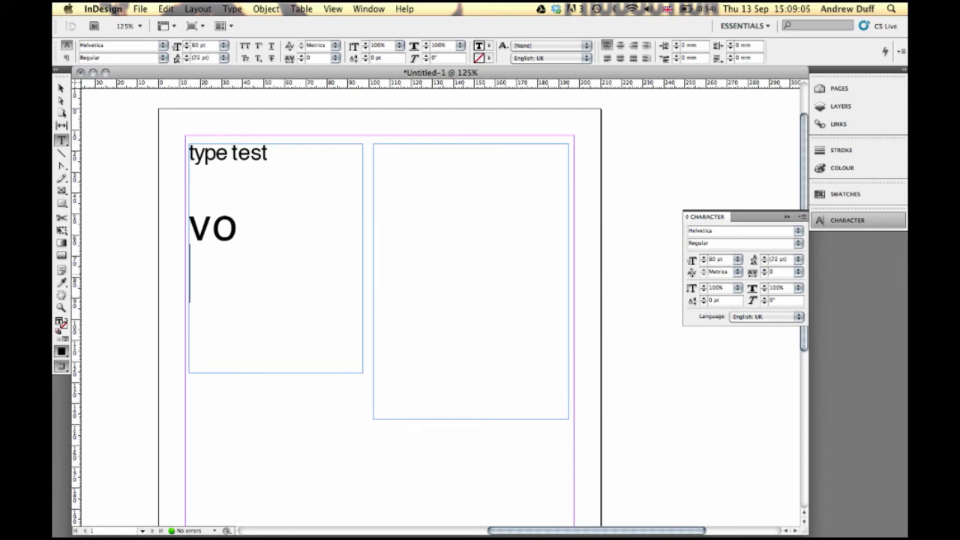
left_click(220, 274)
key("super+a")
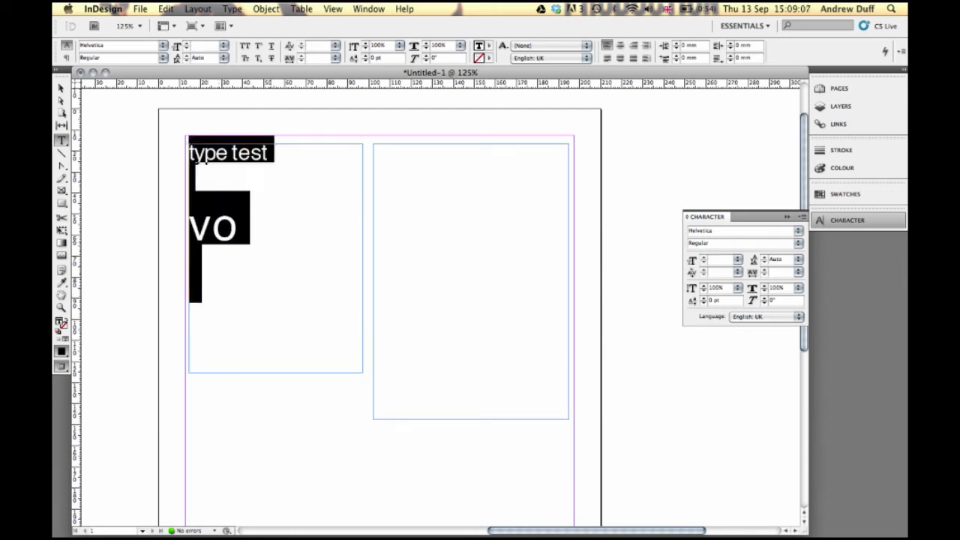
left_click(738, 258)
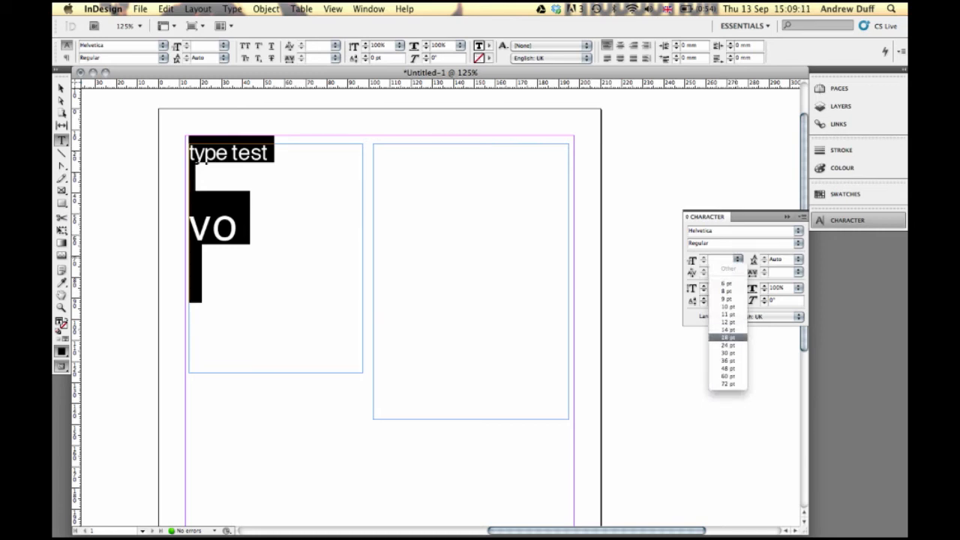
left_click(728, 337)
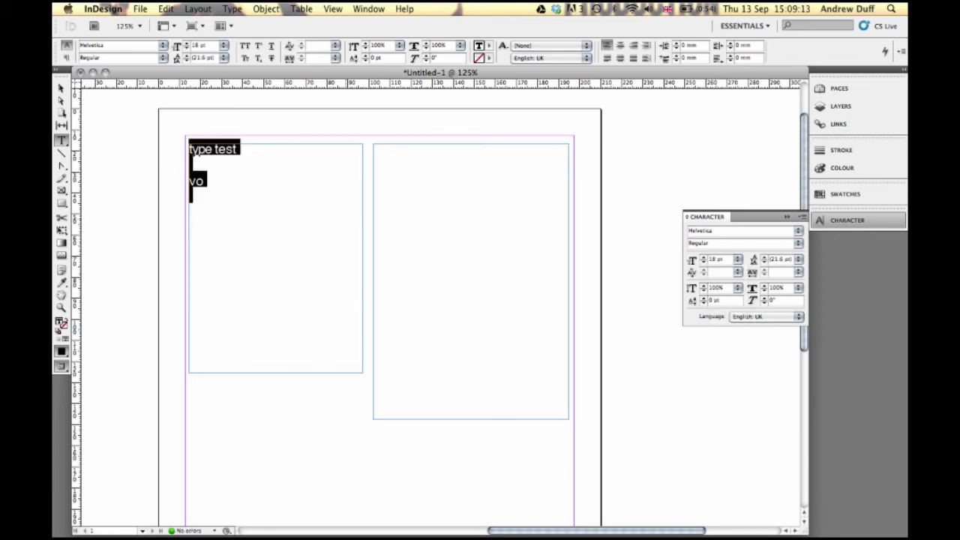
Delete all the test text and fill the threaded frames with placeholder text.
key("BackSpace")
right_click(213, 163)
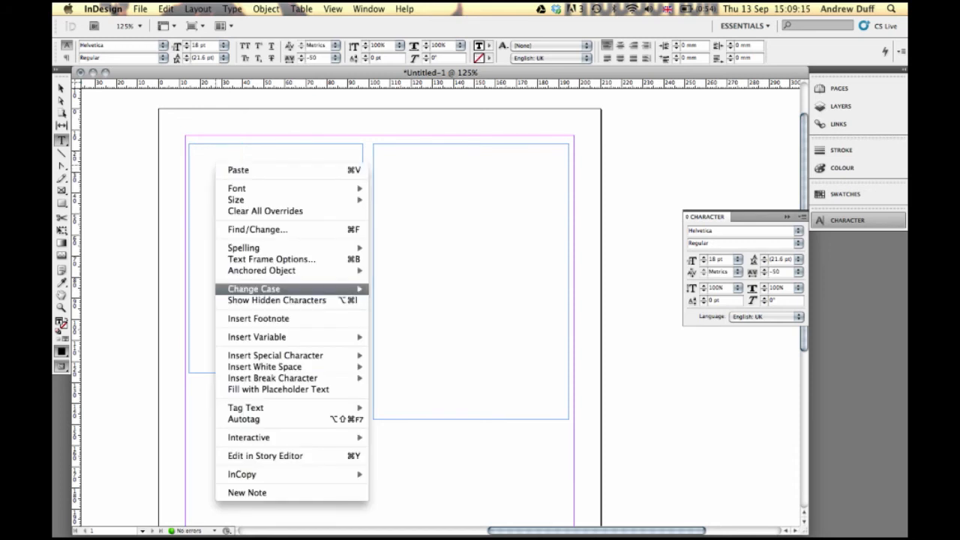
left_click(277, 390)
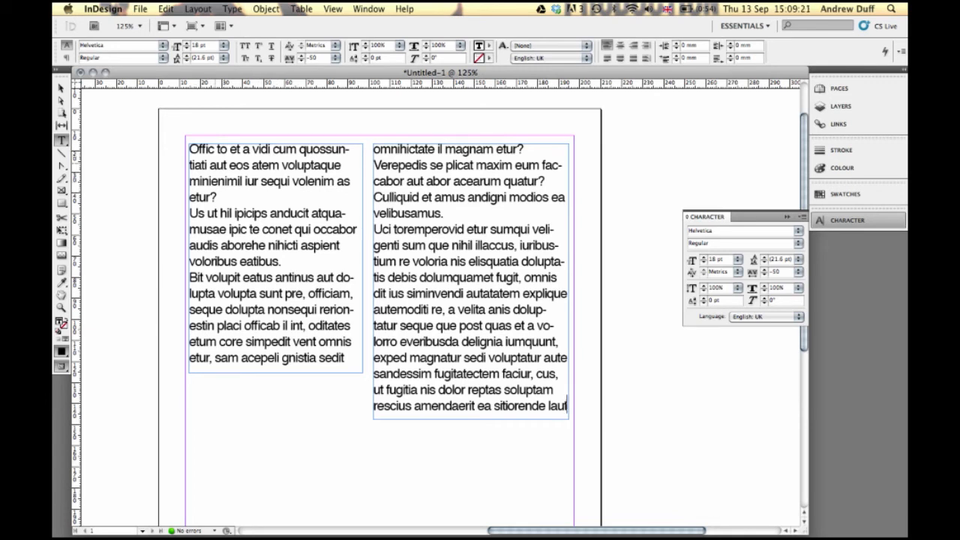
Set the leading of the first two paragraphs to 11 pt, try larger values up to 21 pt, and settle on 12 pt.
left_click_drag(283, 262, 215, 146)
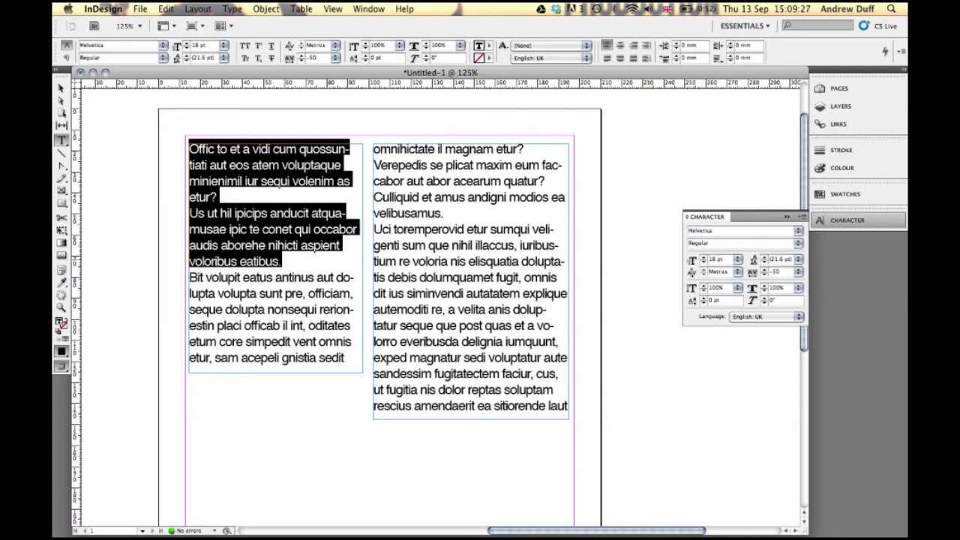
left_click(799, 259)
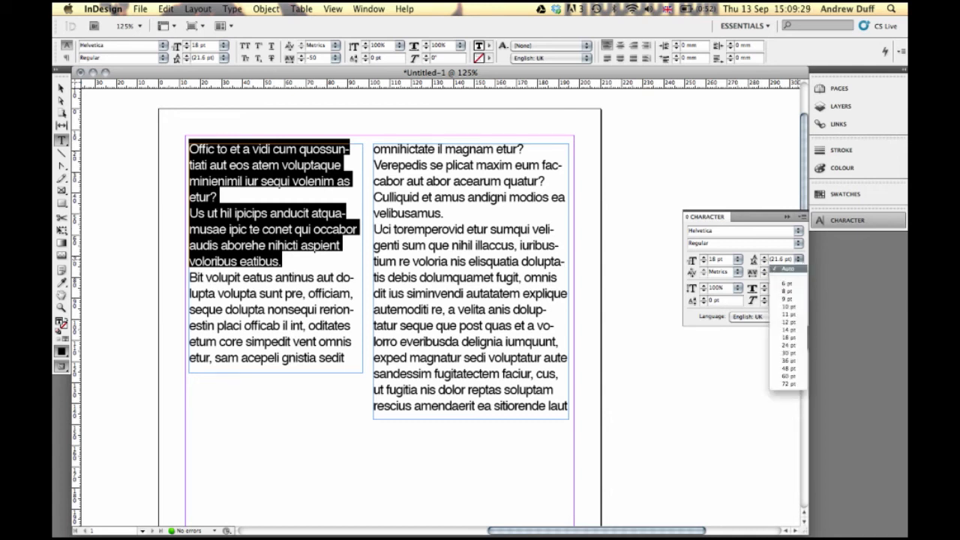
left_click(788, 315)
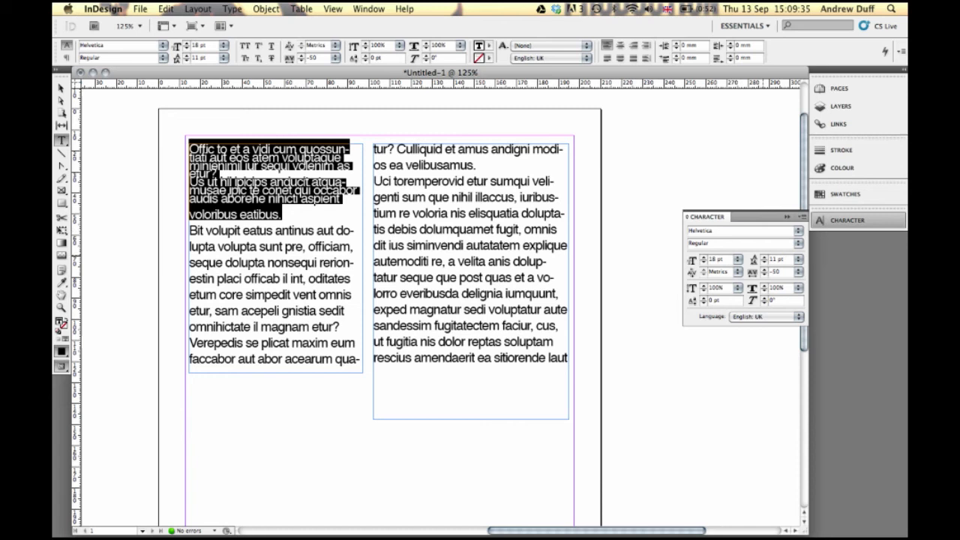
left_click(764, 256)
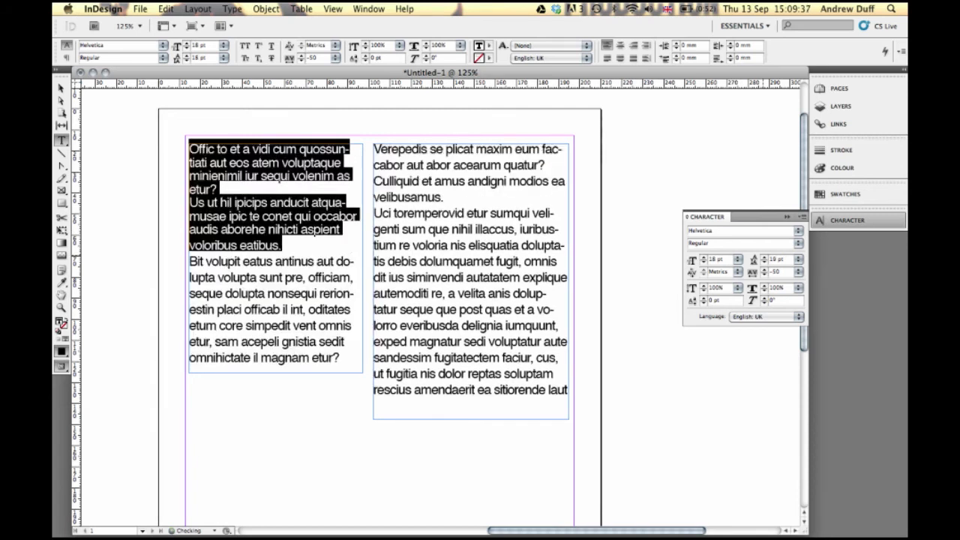
left_click(764, 261)
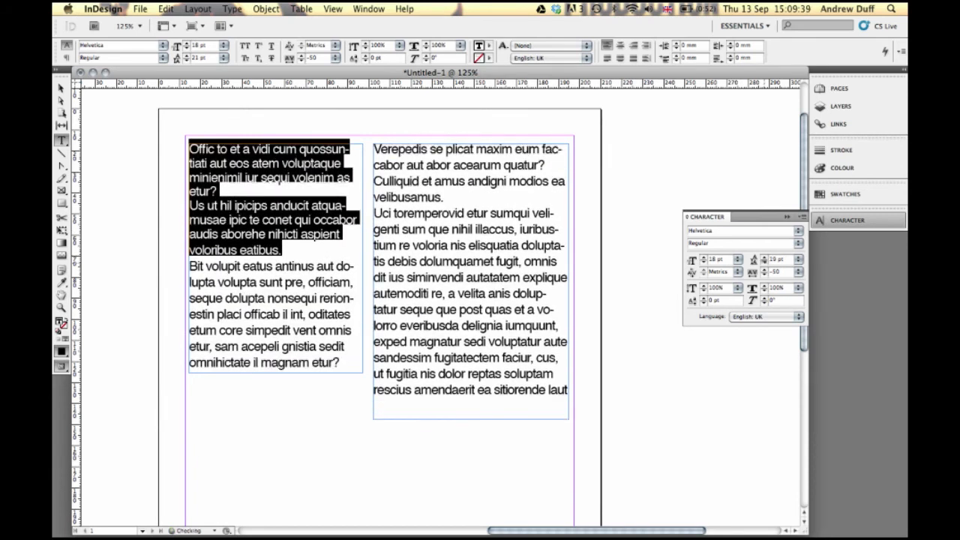
left_click(764, 261)
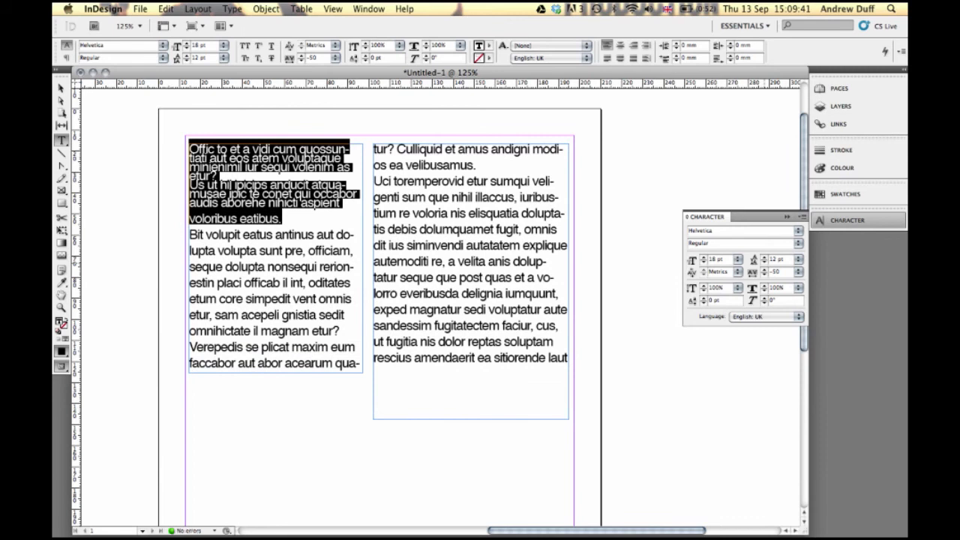
Clear the text selection and examine the line spacing of the first two paragraphs at 300% magnification.
left_click(295, 217)
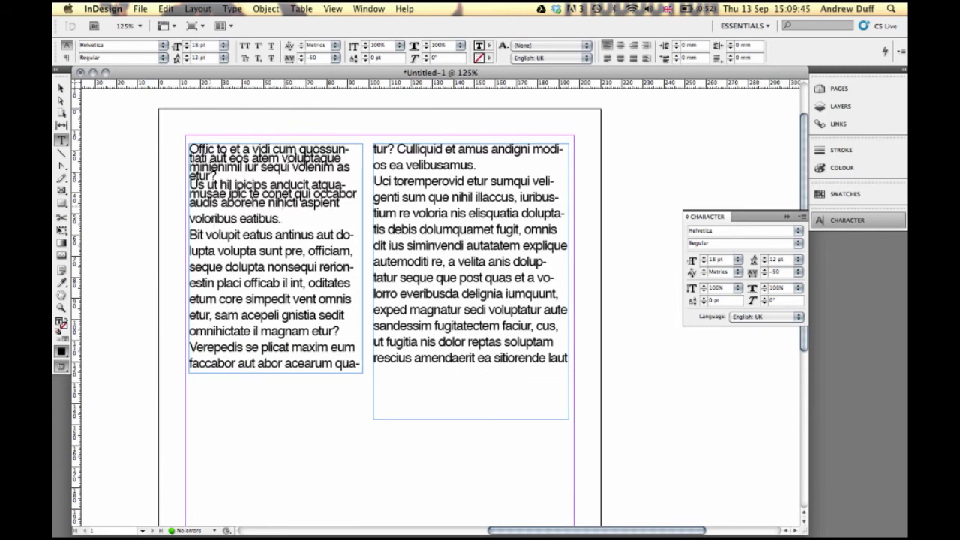
key("super+equal")
key("super+equal")
key("super+equal")
key("super+equal")
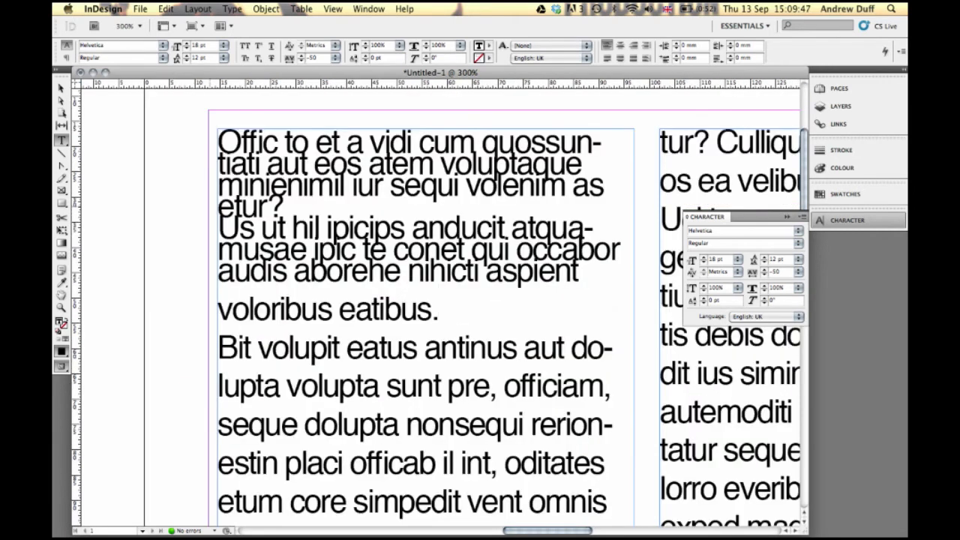
Select the first two paragraphs at 600% magnification and increase their leading to 16 pt.
key("super+equal")
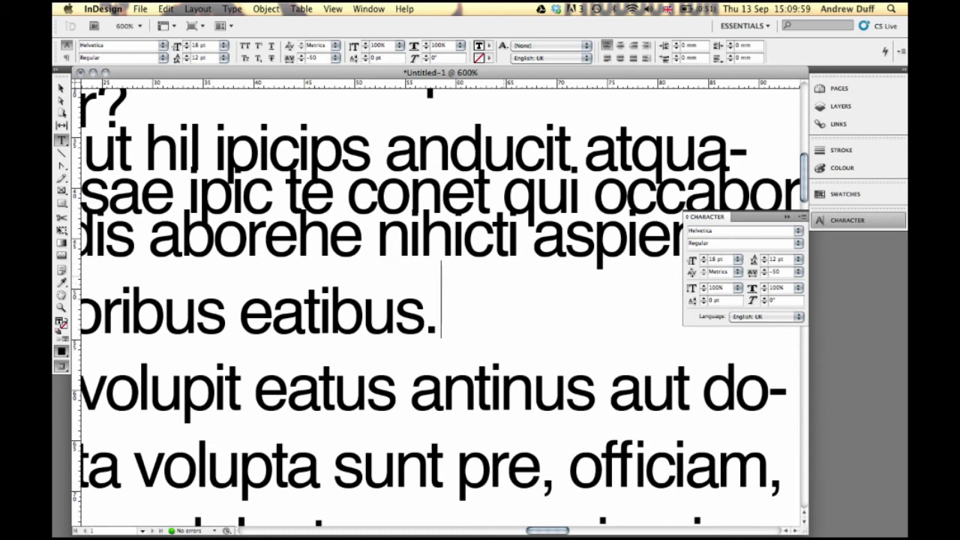
left_click_drag(606, 313, 605, 78)
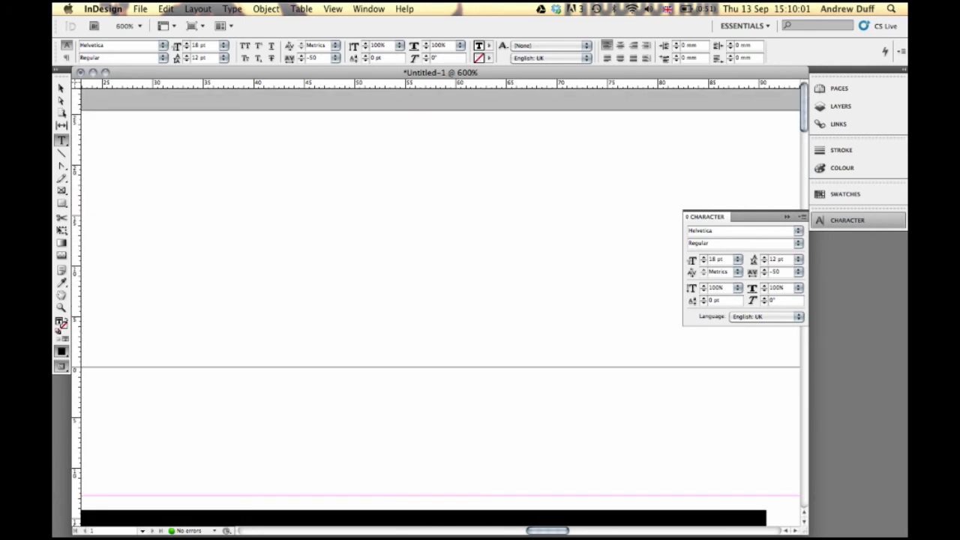
scroll(330, 282, "down", 10)
scroll(331, 281, "up", 4)
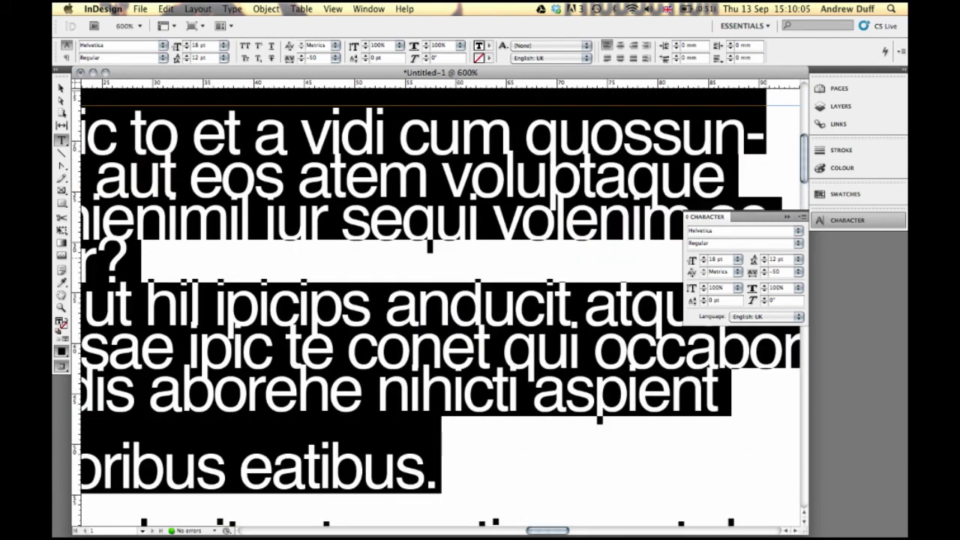
key("alt+Down")
key("alt+Down")
key("alt+Down")
key("alt+Down")
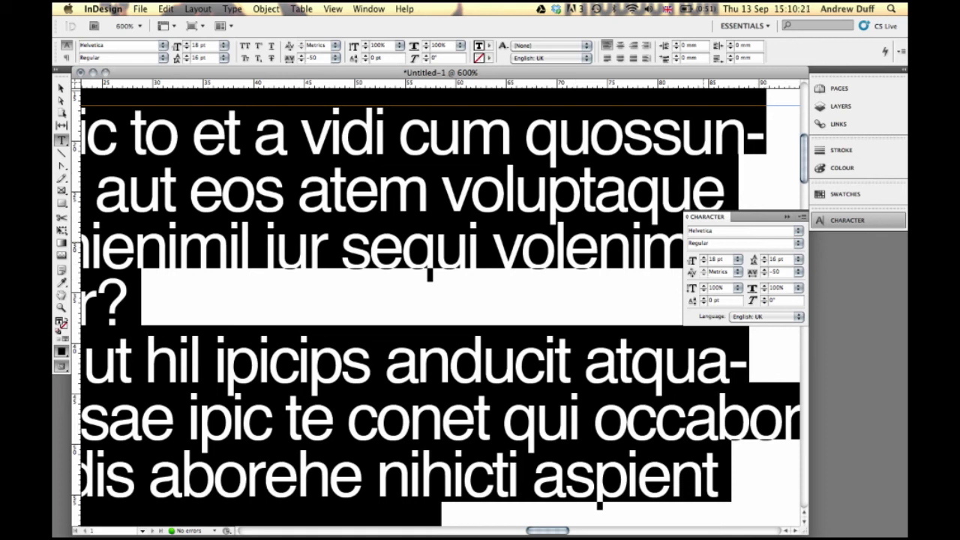
Try vertical scales of 200%, 25% and 51% on the word "eatus" in the third paragraph, and settle on 110%.
key("super+minus")
key("super+minus")
key("super+minus")
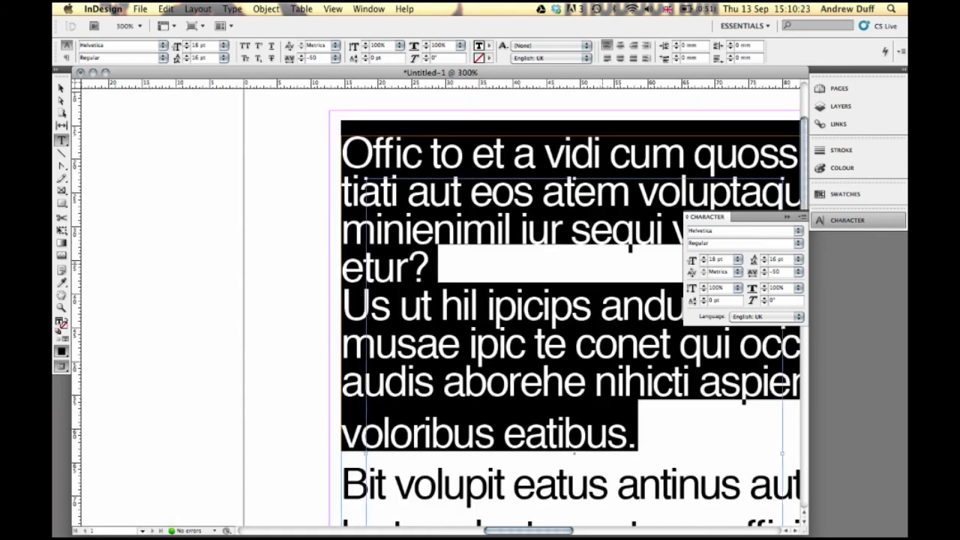
scroll(512, 332, "down", 2)
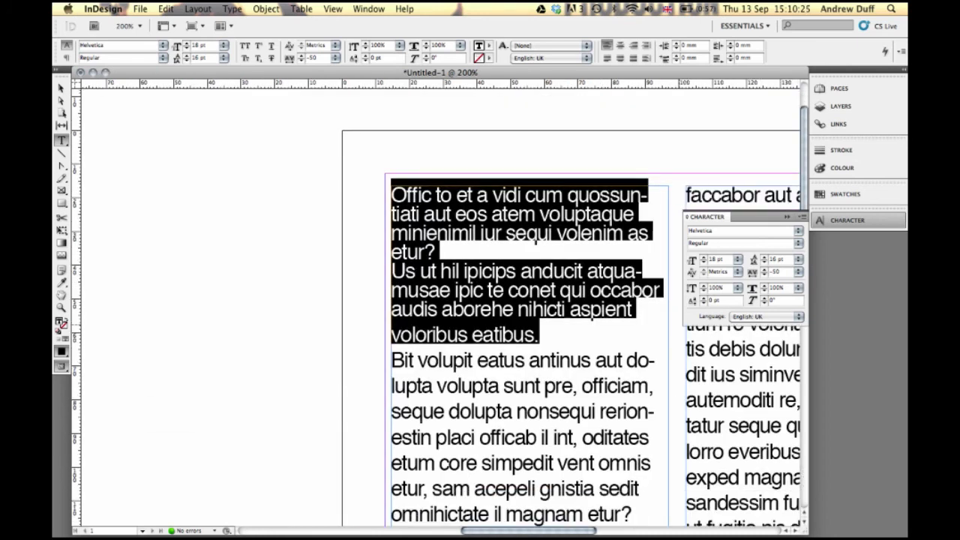
scroll(511, 332, "right", 4)
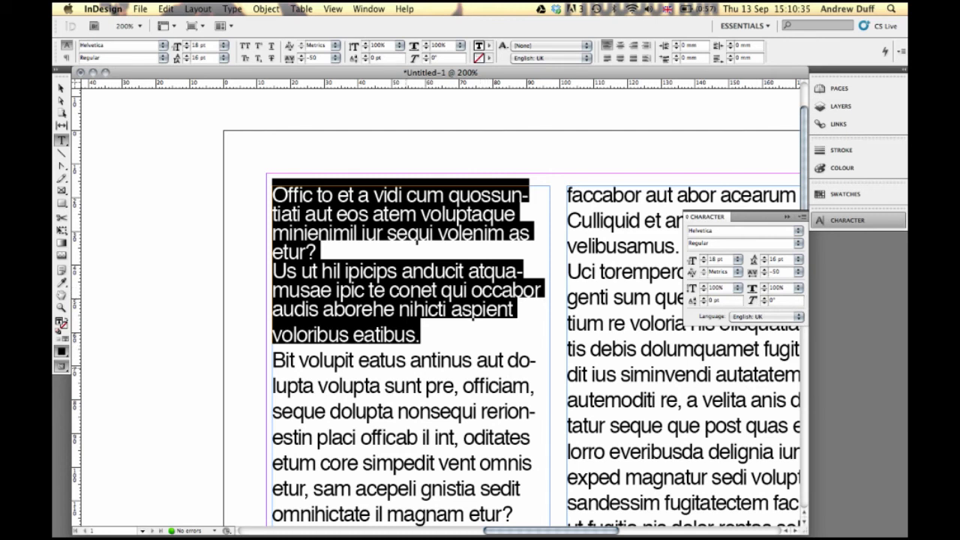
double_click(390, 361)
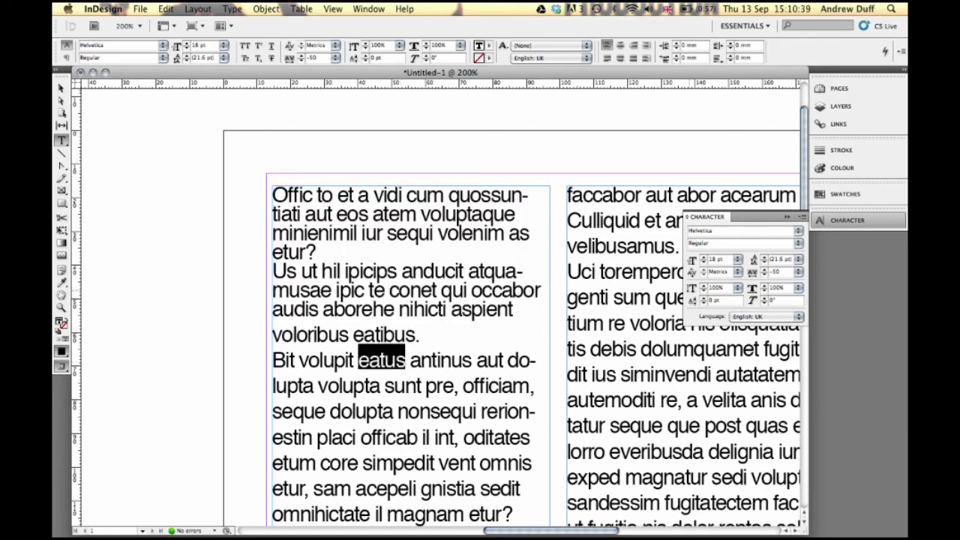
left_click(738, 287)
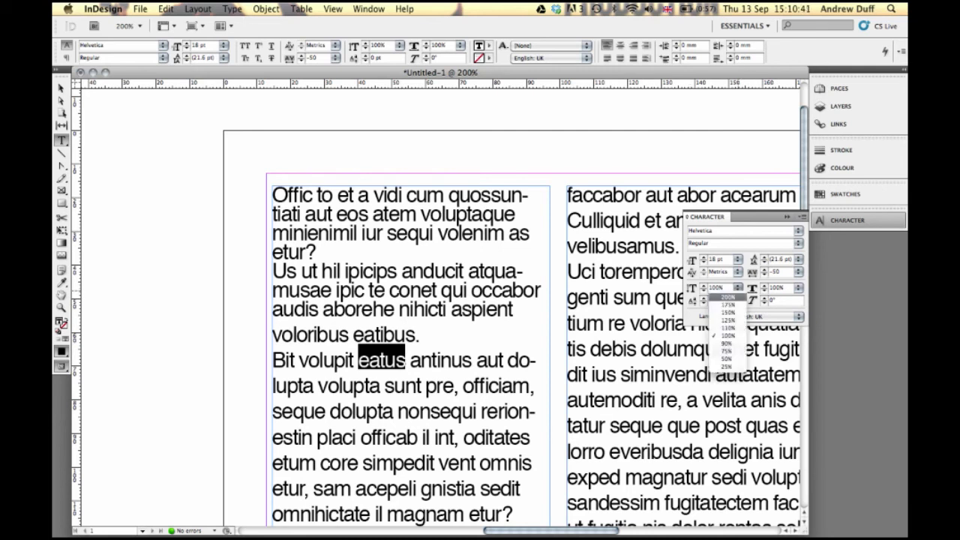
left_click(728, 297)
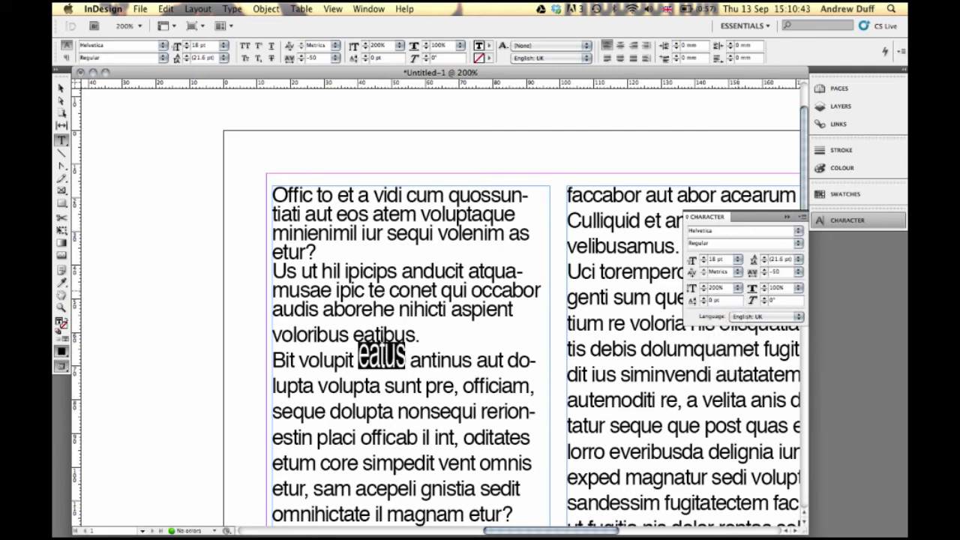
left_click(738, 288)
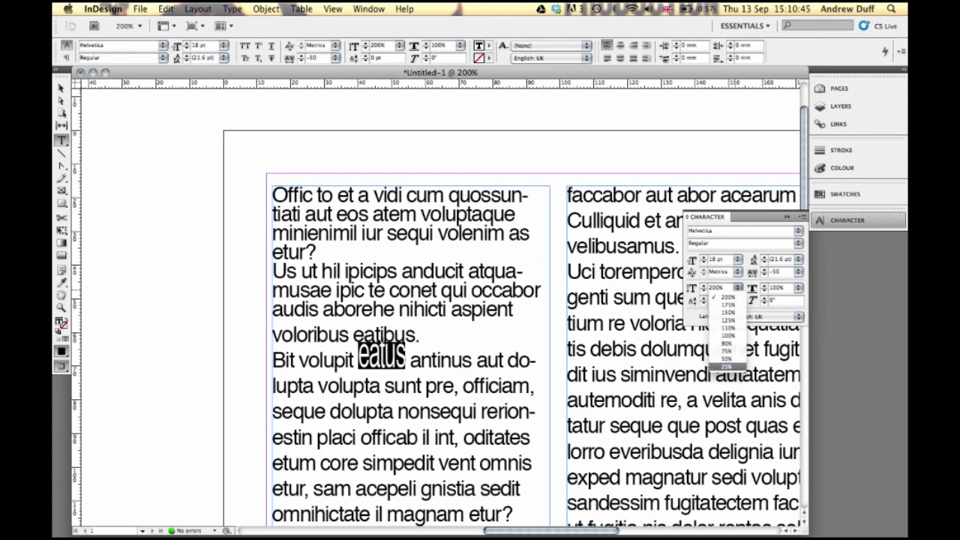
left_click(726, 366)
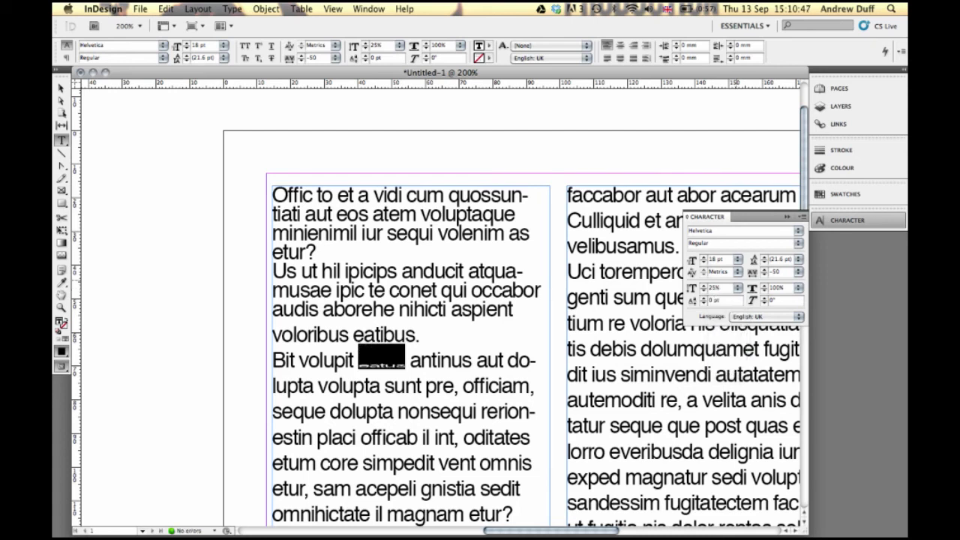
left_click(703, 286)
left_click(703, 286)
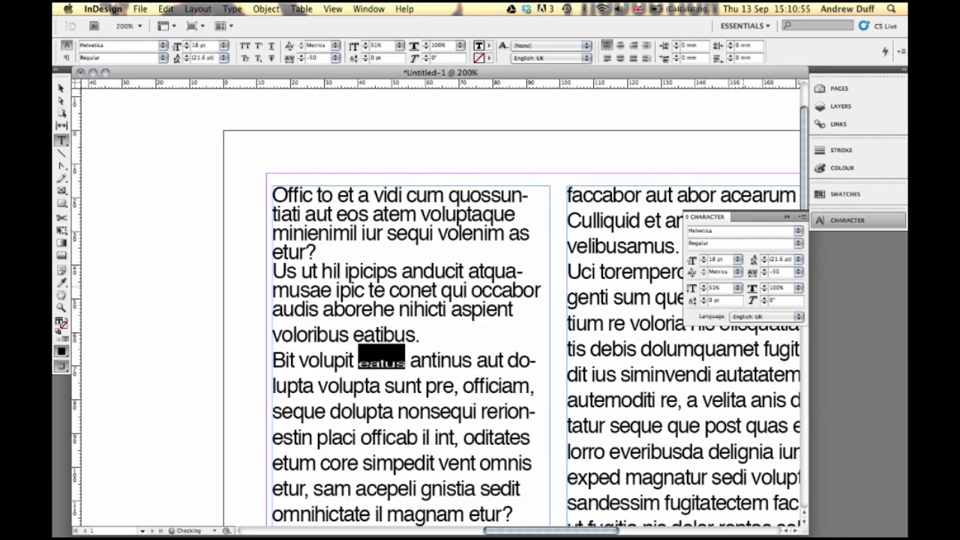
left_click(738, 287)
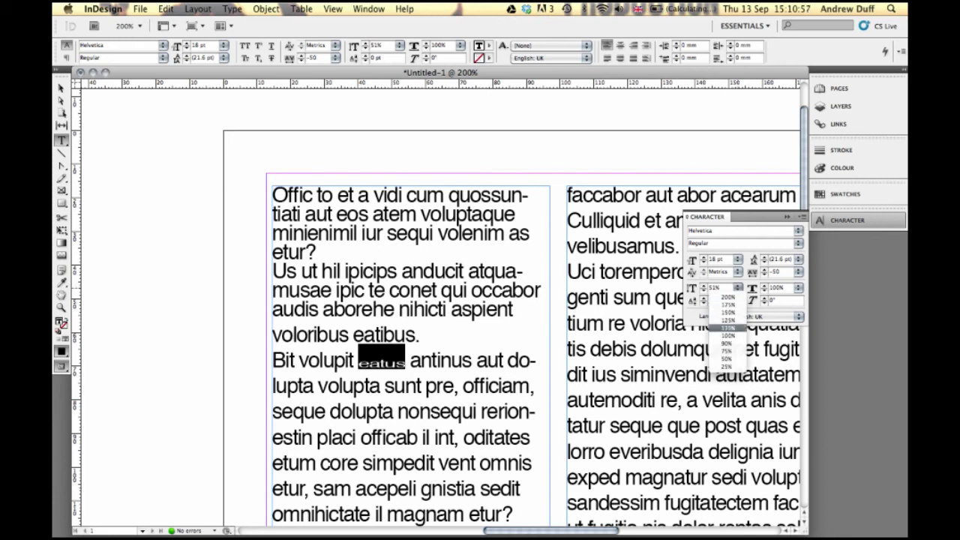
left_click(728, 328)
Try a 200% horizontal scale on the word "eatus" and return it to 100%.
left_click(764, 287)
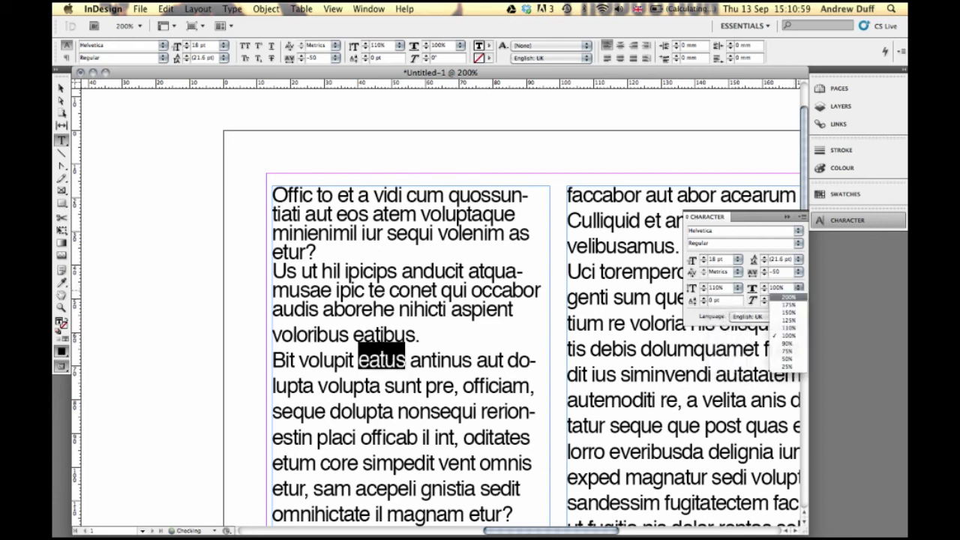
left_click(787, 298)
left_click(799, 288)
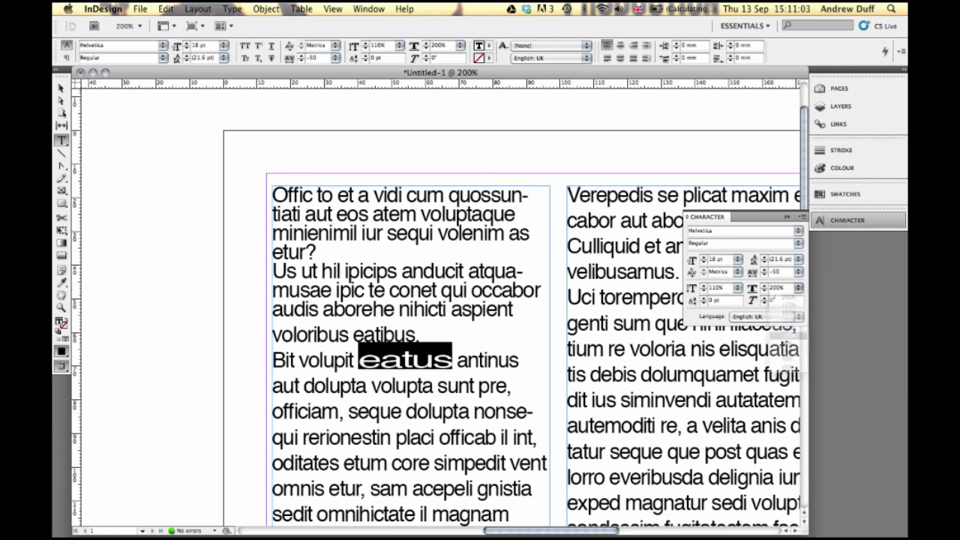
left_click(787, 335)
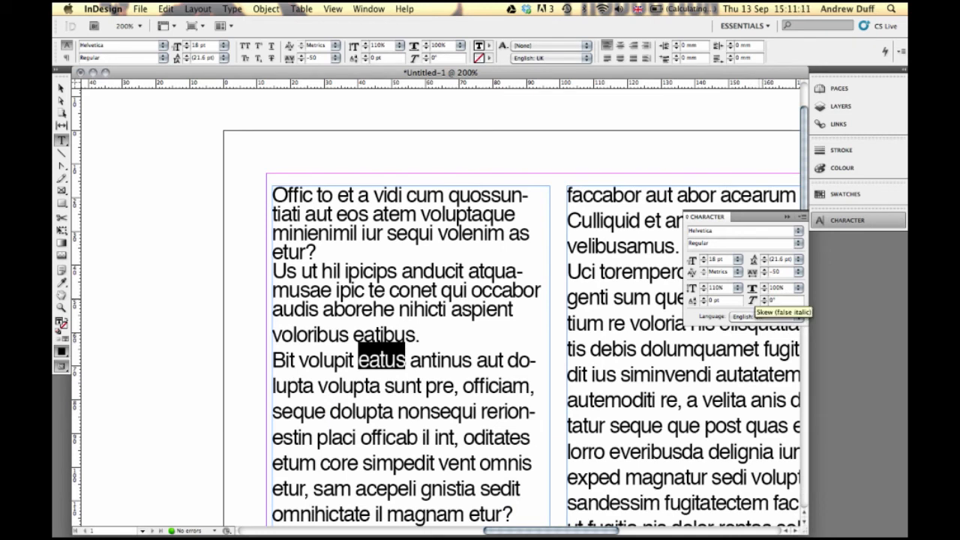
Try skewing the word "eatus" to 11° and -15°, and reset the skew to 0°.
left_click(764, 299)
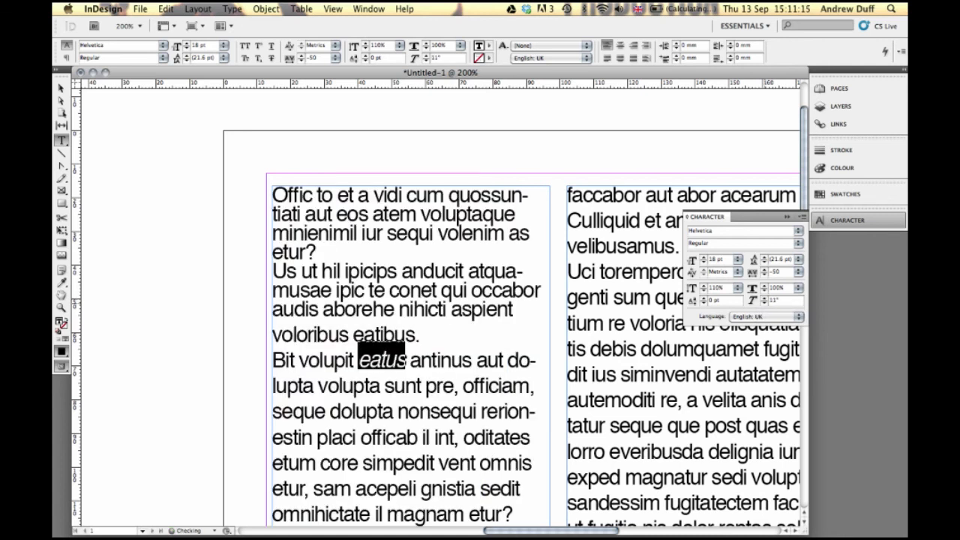
left_click(764, 303)
left_click(764, 303)
left_click(765, 302)
double_click(776, 300)
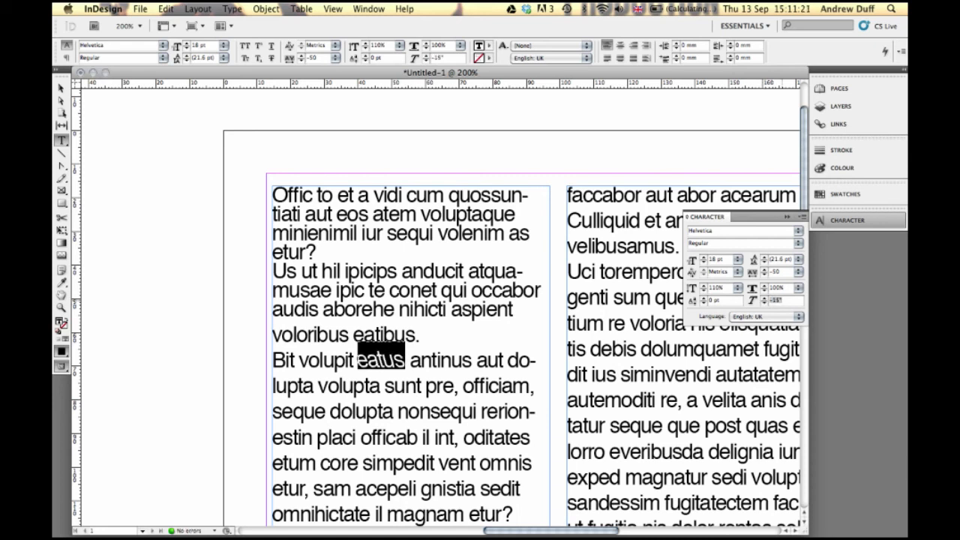
type("0")
key("Return")
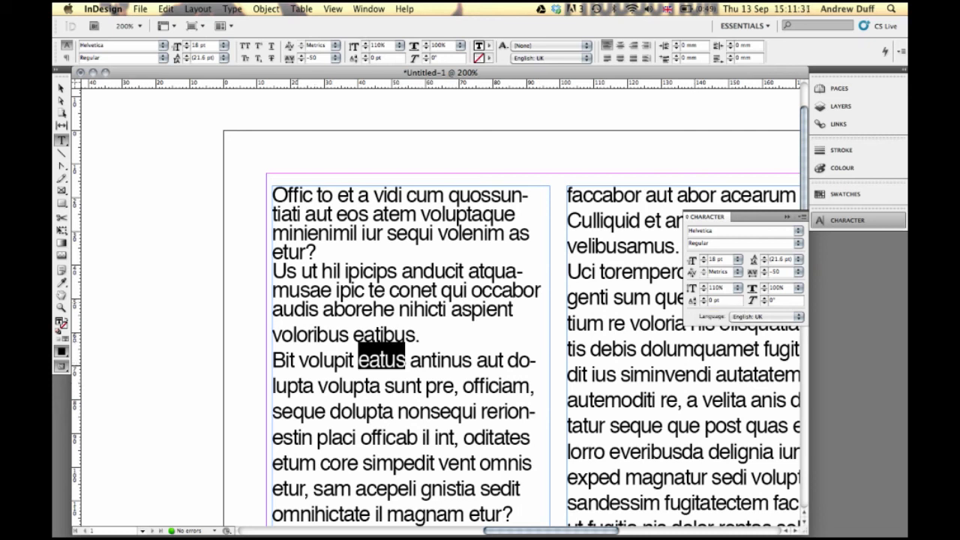
Set the font size of the capital "B" that begins the third paragraph to 60 pt.
left_click(307, 363)
left_click_drag(285, 364, 277, 364)
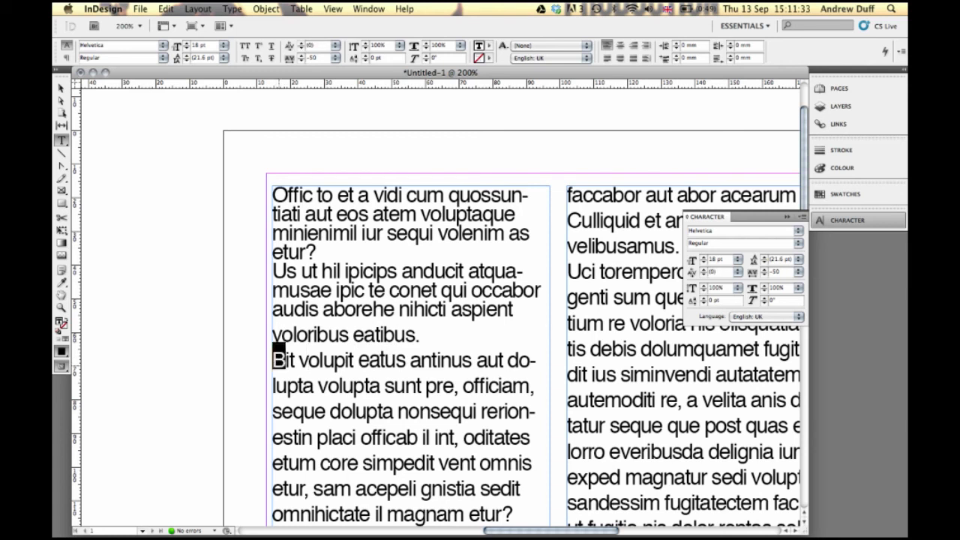
left_click(738, 259)
left_click(726, 376)
Raise the baseline of the text after the large "B", through "sunt pre,", to 10 pt and settle on 8 pt.
double_click(318, 425)
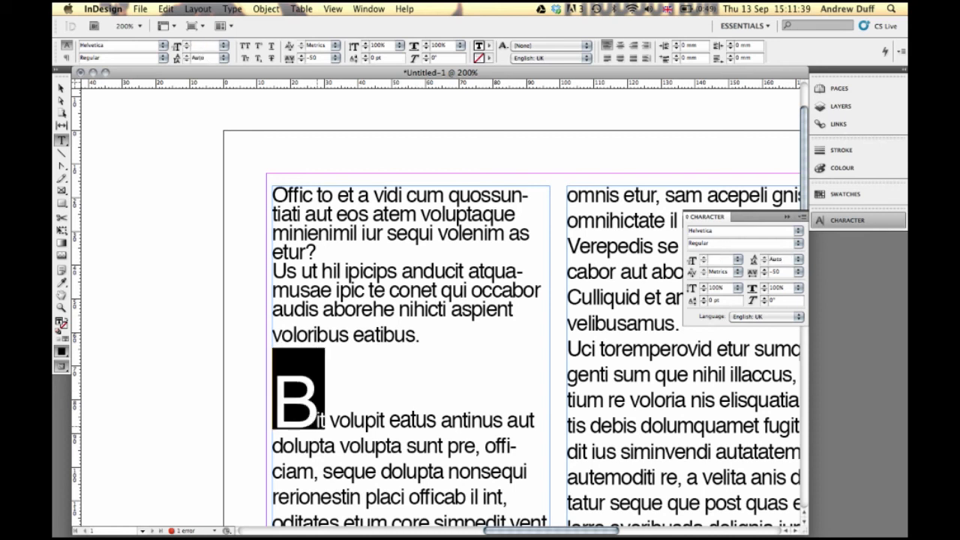
left_click(318, 425)
left_click_drag(318, 424, 453, 471)
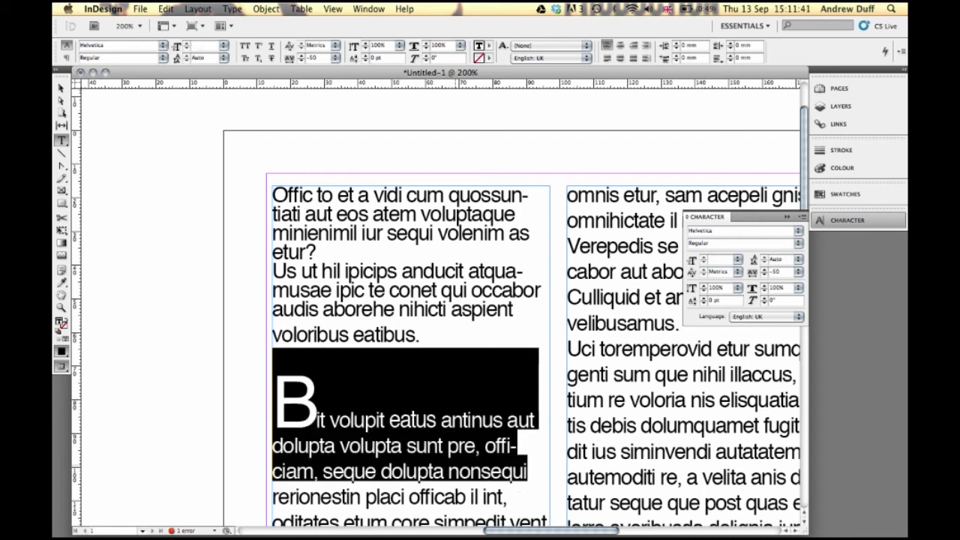
left_click(364, 418)
left_click_drag(317, 420, 481, 446)
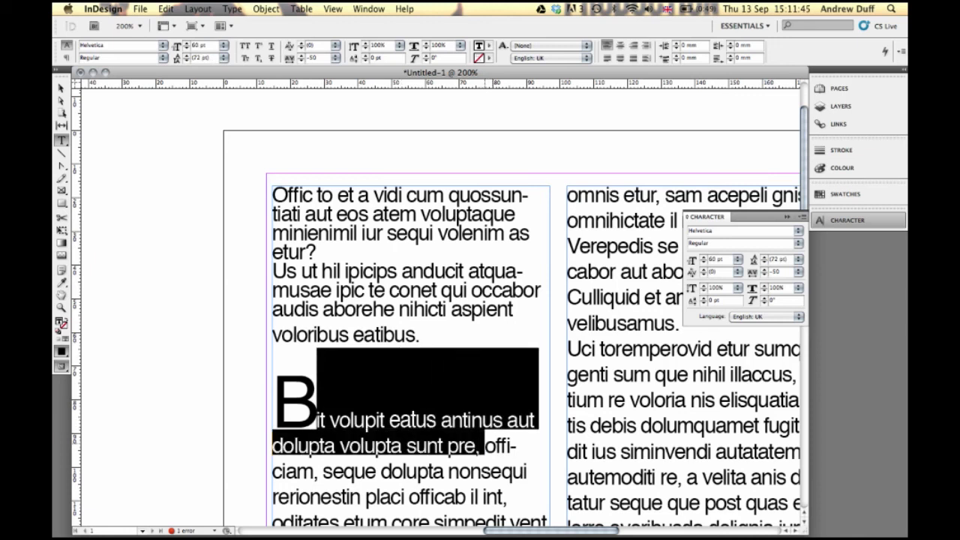
left_click(704, 303)
left_click(703, 299)
left_click(703, 298)
left_click(704, 299)
left_click(703, 298)
left_click(703, 299)
left_click(704, 299)
left_click(704, 299)
left_click(703, 299)
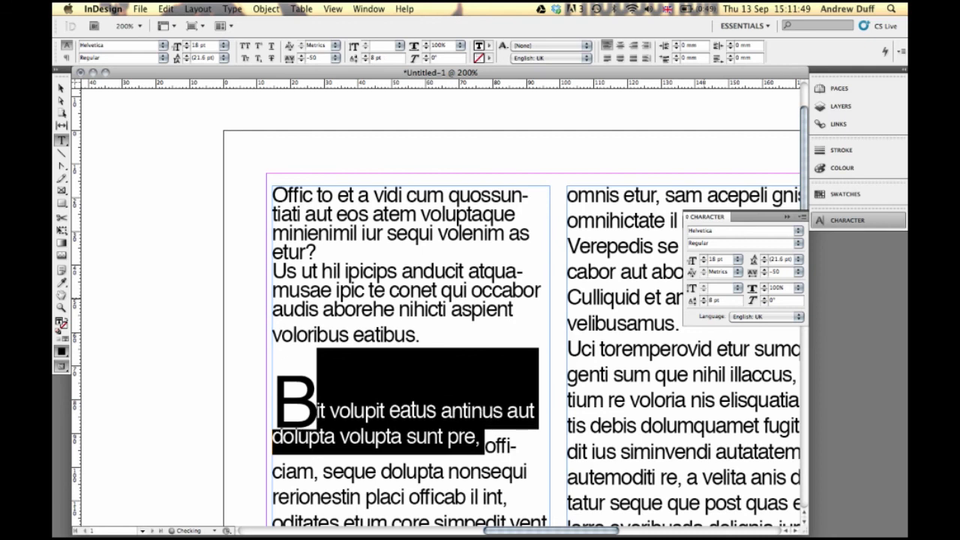
left_click(704, 299)
left_click(704, 299)
left_click(703, 303)
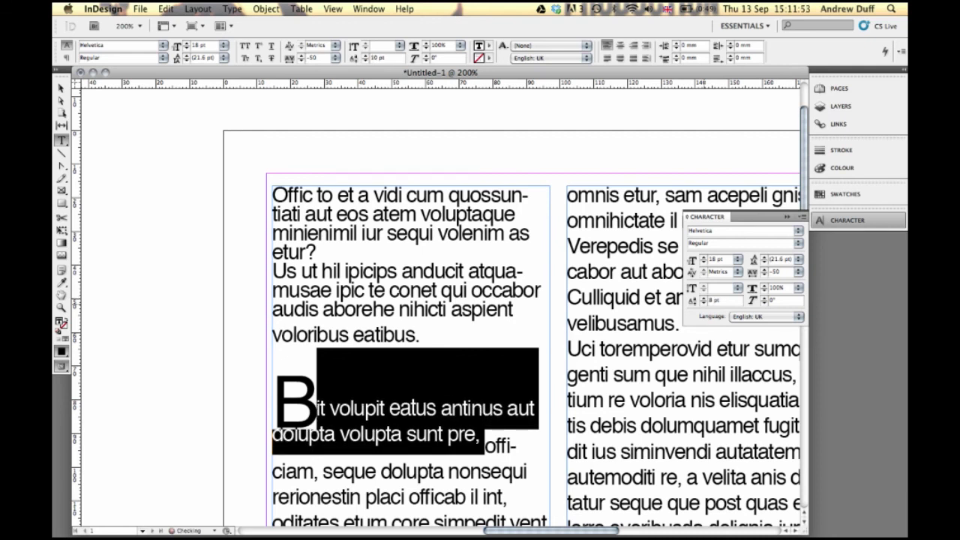
left_click(704, 303)
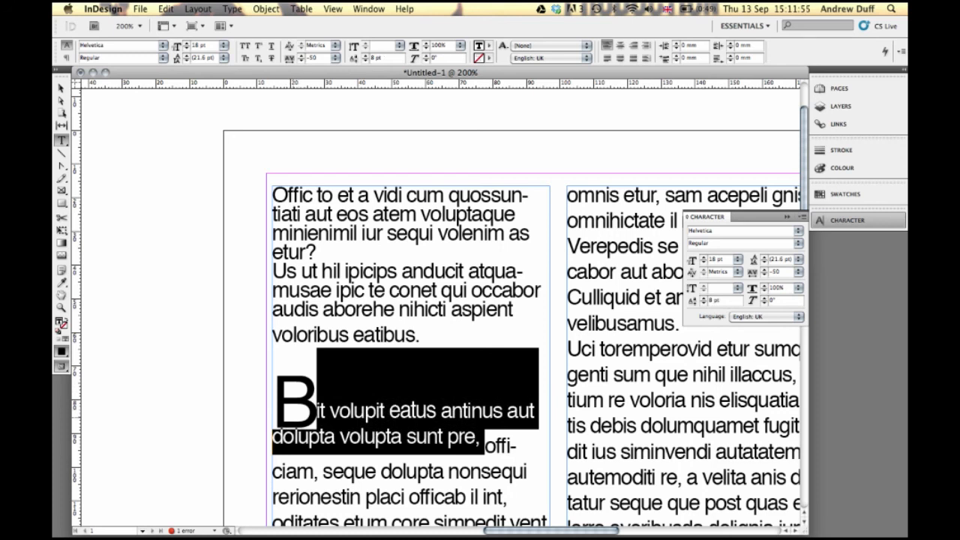
Collapse the Character panel and clear the text selection.
scroll(538, 311, "down", 3)
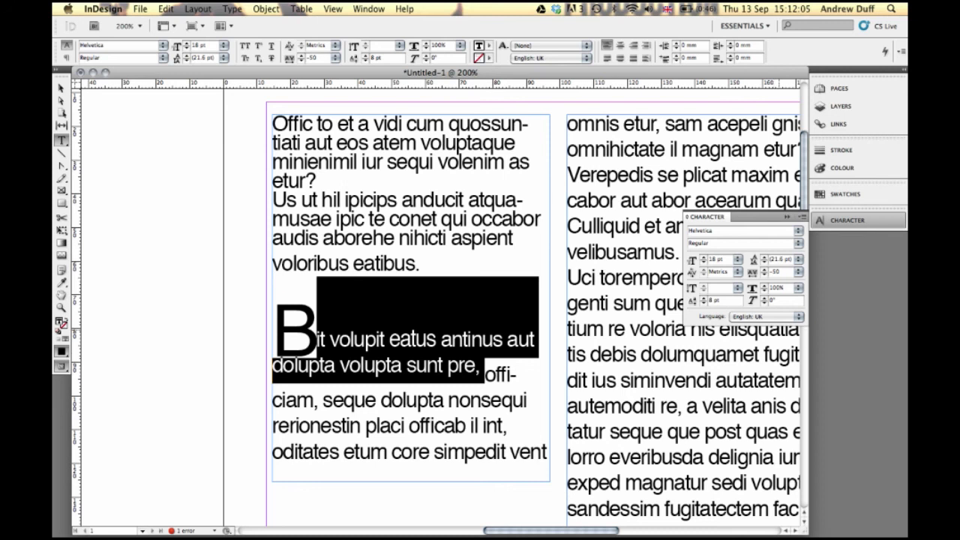
left_click(787, 217)
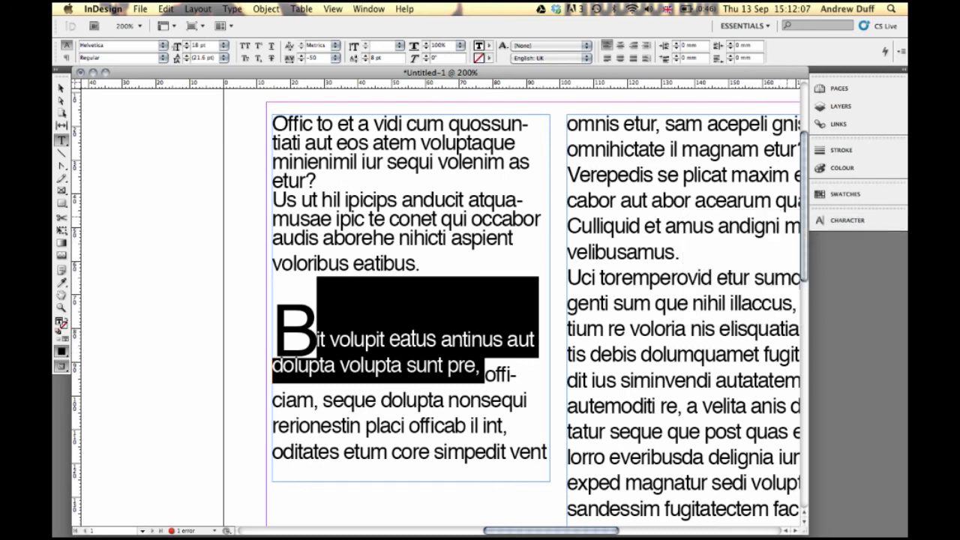
left_click(497, 417)
scroll(538, 315, "up", 2)
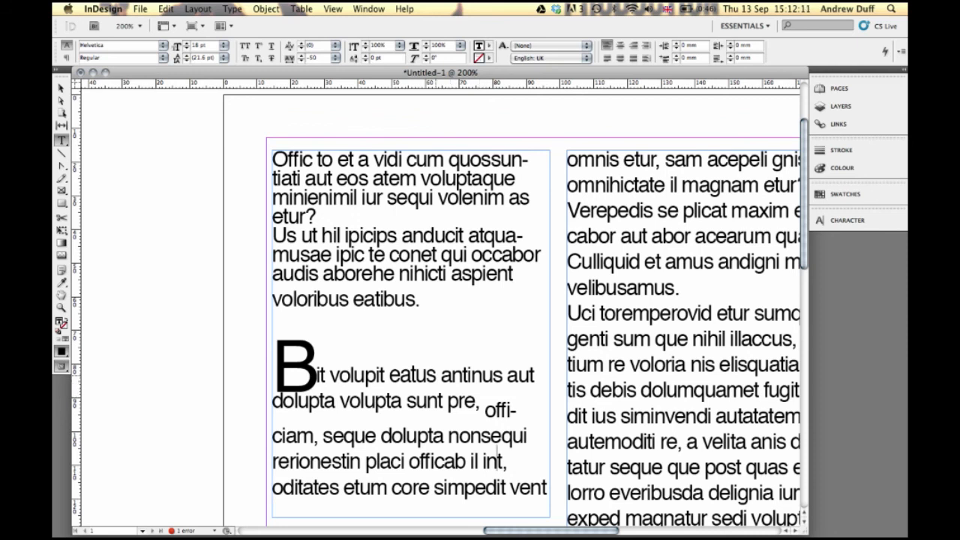
Fill the first two paragraphs with light peach, RGB 255, 194, 160, and add that colour as a CMYK swatch.
left_click(418, 299)
left_click_drag(417, 299, 359, 150)
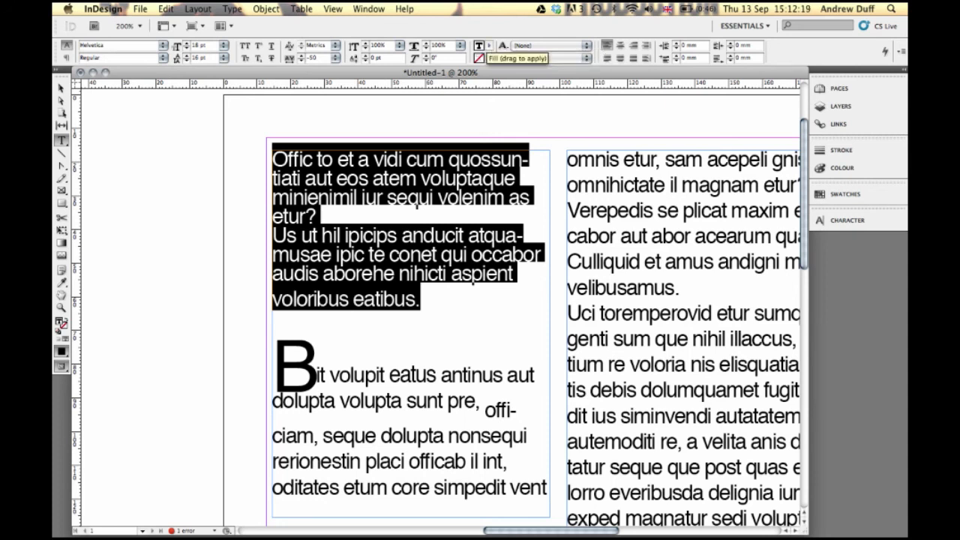
left_click(495, 57)
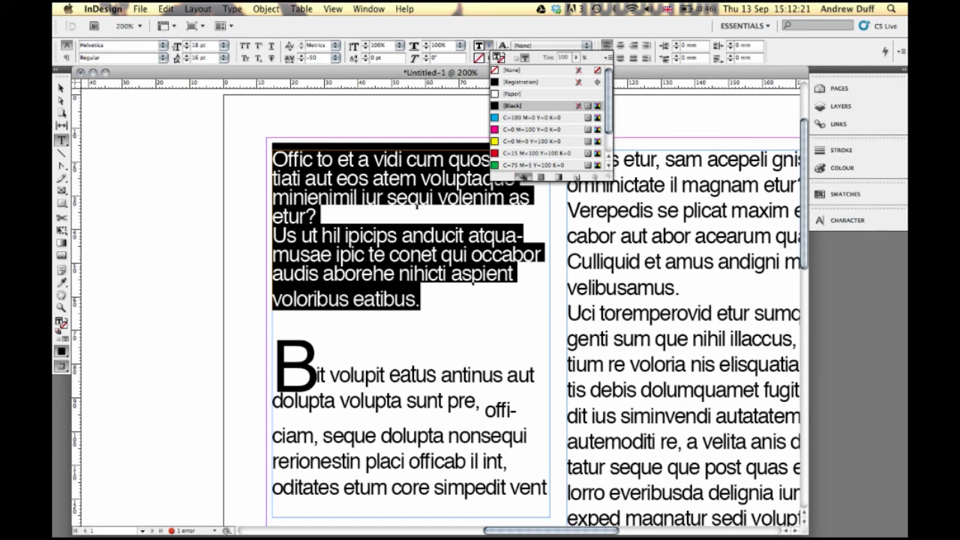
left_click_drag(609, 174, 627, 289)
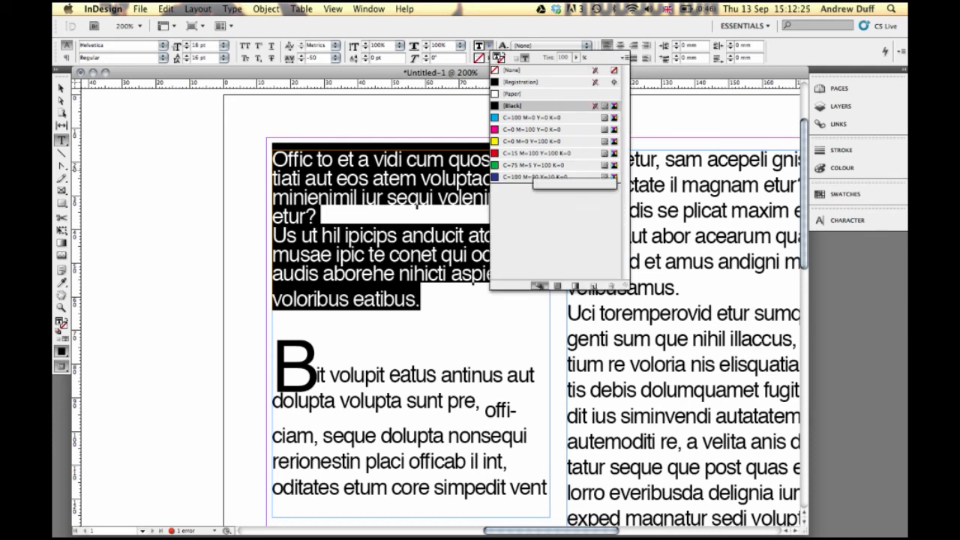
double_click(479, 46)
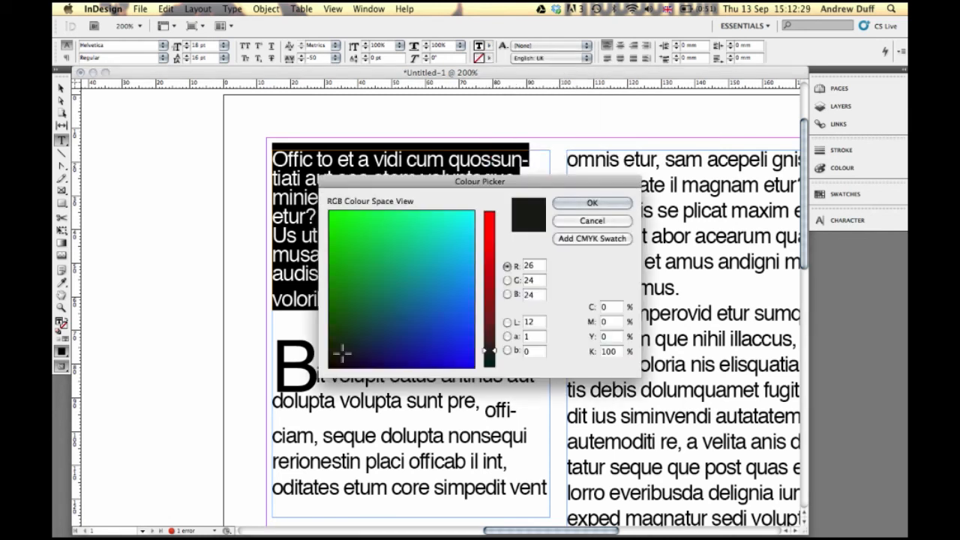
left_click(490, 213)
left_click_drag(453, 241, 420, 246)
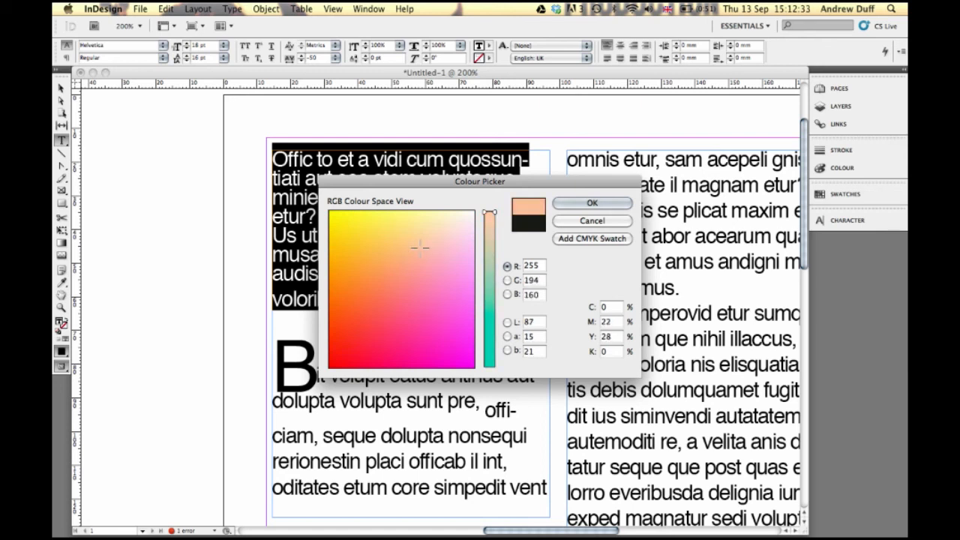
left_click(592, 238)
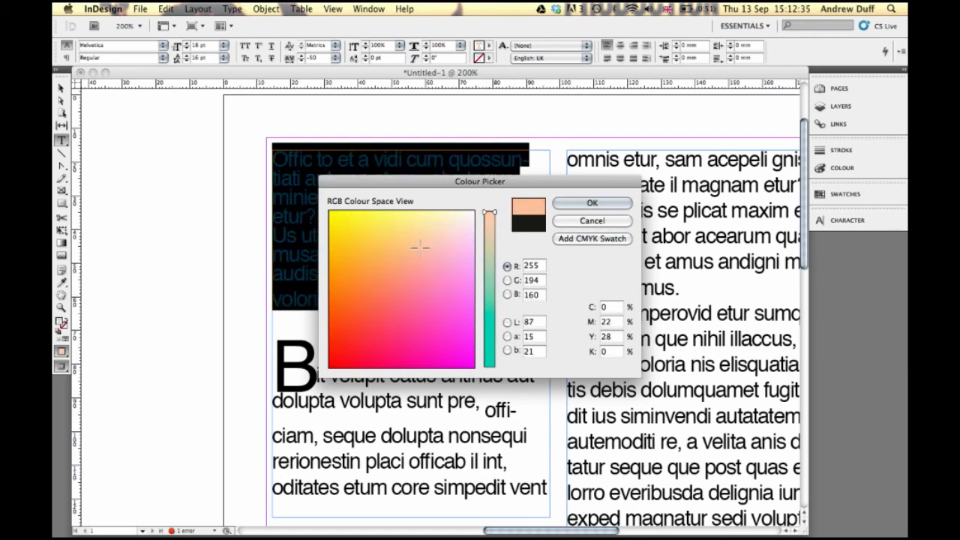
left_click(592, 203)
left_click(417, 213)
Change the fill of the first two paragraphs to dark red, RGB 174, 0, 3, and clear the selection.
left_click_drag(421, 300, 274, 159)
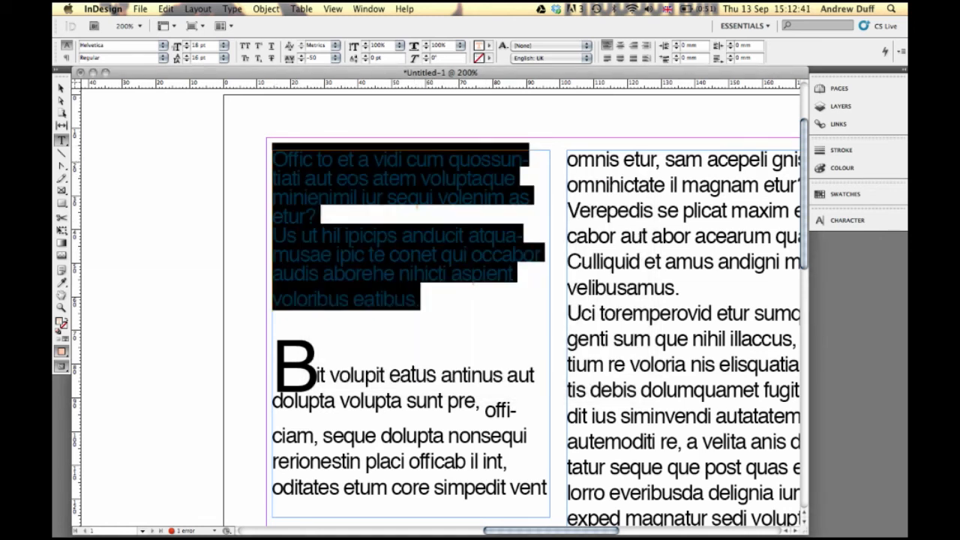
double_click(60, 322)
left_click_drag(420, 249, 331, 366)
left_click_drag(489, 216, 489, 261)
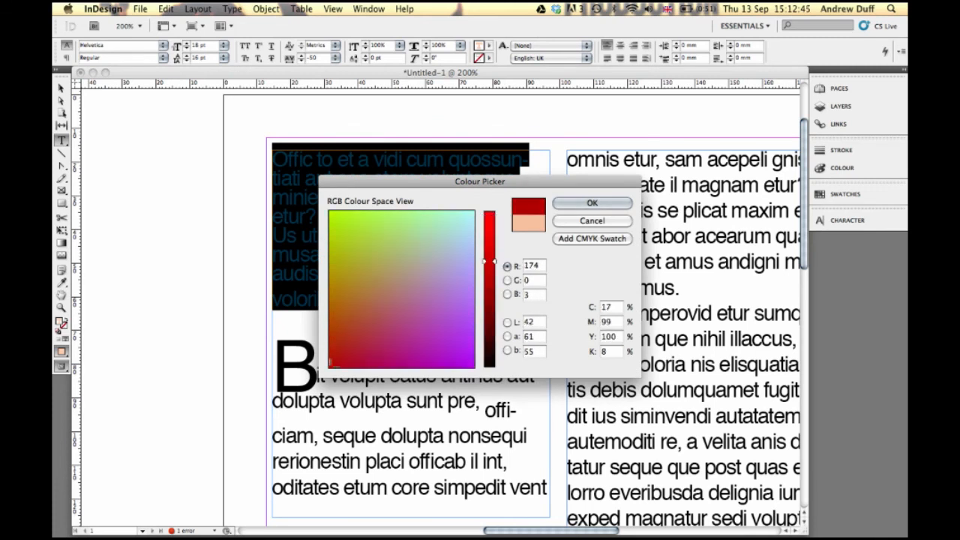
left_click(592, 203)
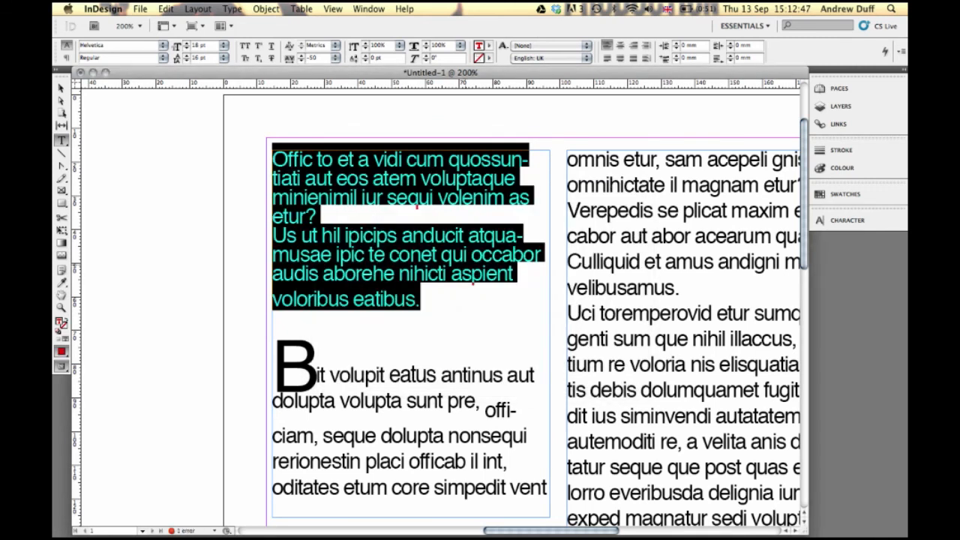
left_click(441, 300)
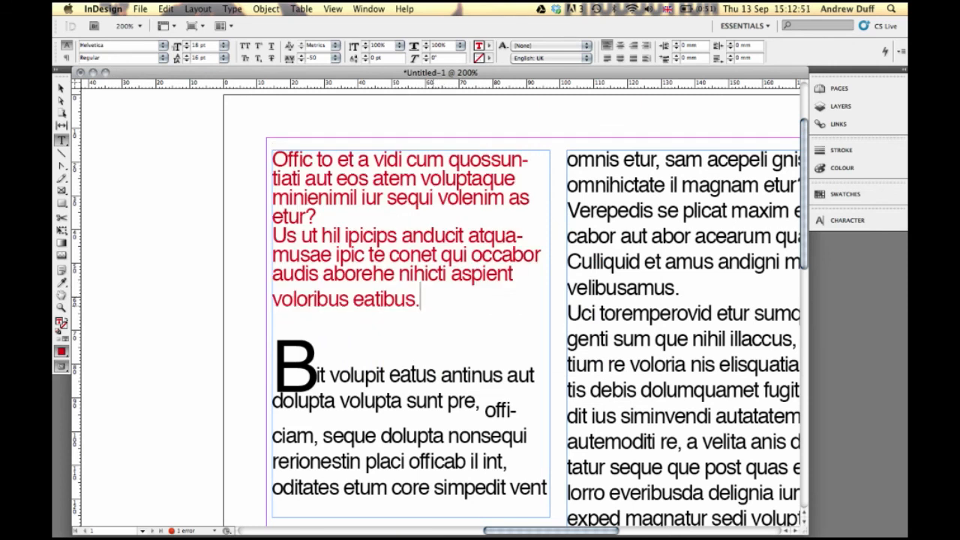
Select the red text from "tiati aut eos" through "voloribus eatibus.".
left_click_drag(422, 300, 274, 177)
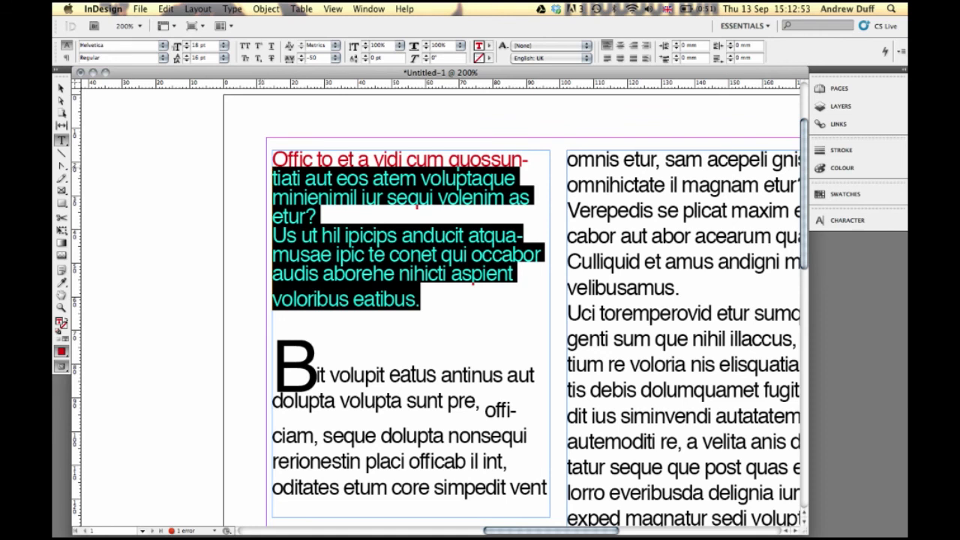